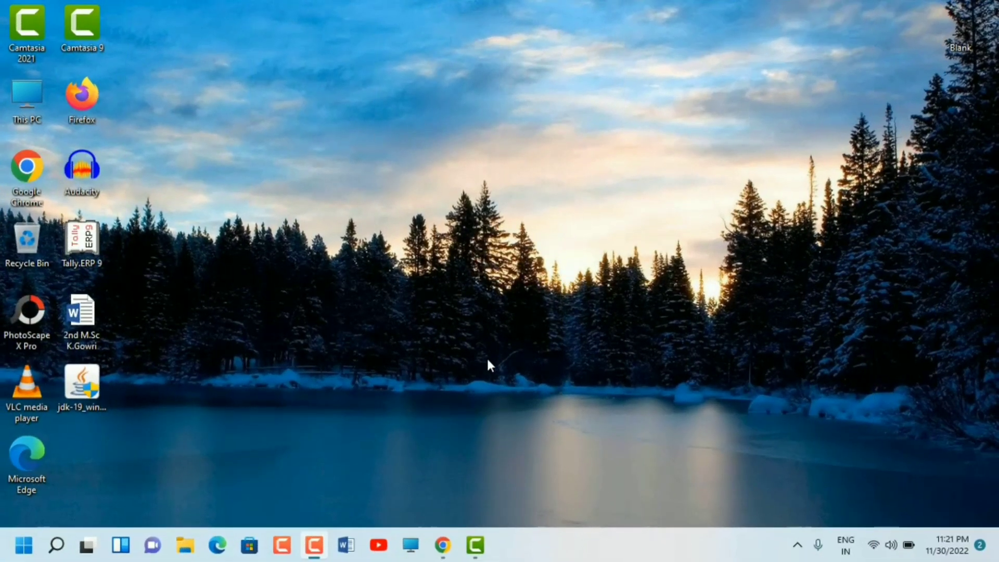
- Switch to Google Chrome and search the web for "orcle java"
{"action": "left_click", "coordinate": [442, 545]}
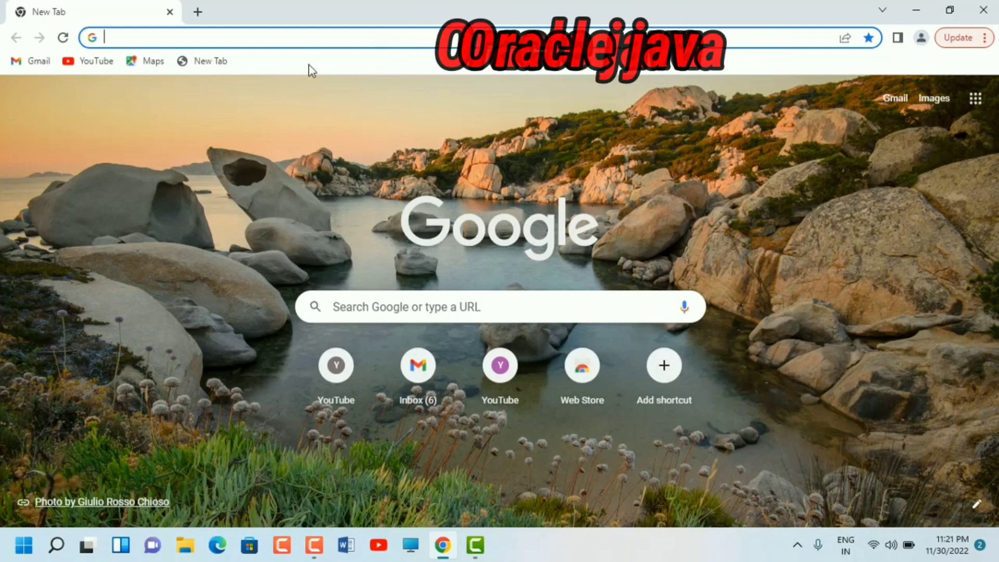
{"action": "type", "text": "or"}
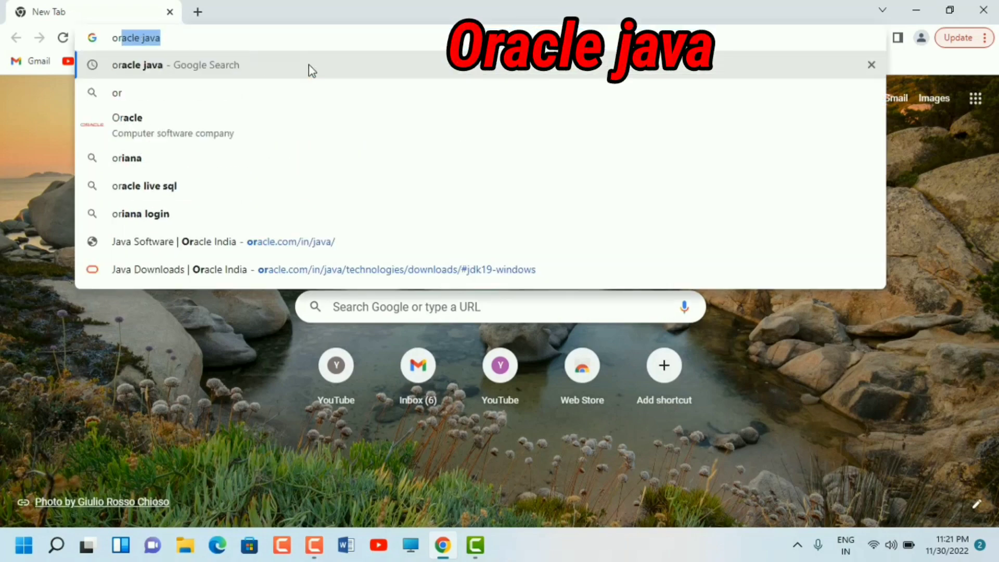
{"action": "type", "text": "ca"}
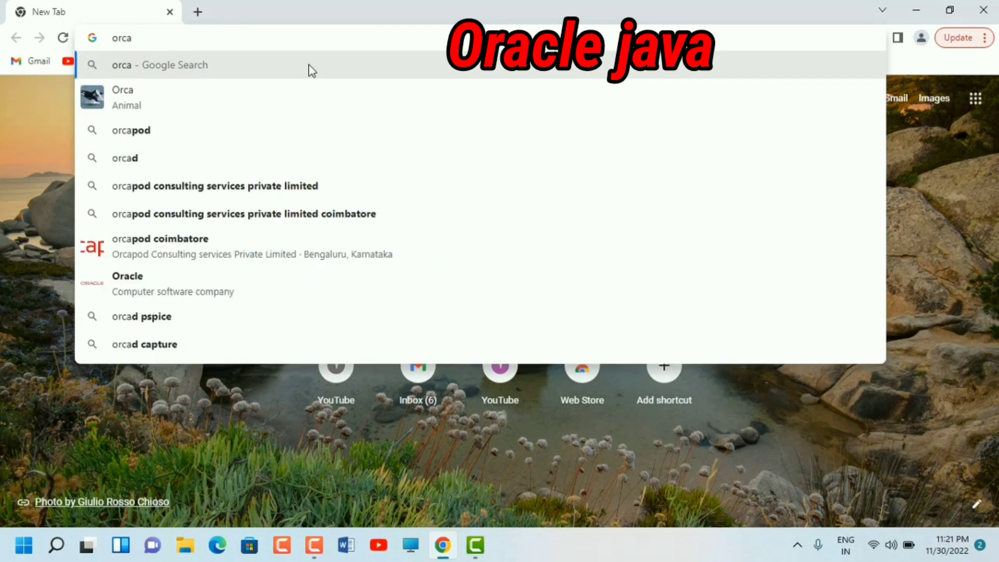
{"action": "key", "text": "BackSpace"}
{"action": "type", "text": "le"}
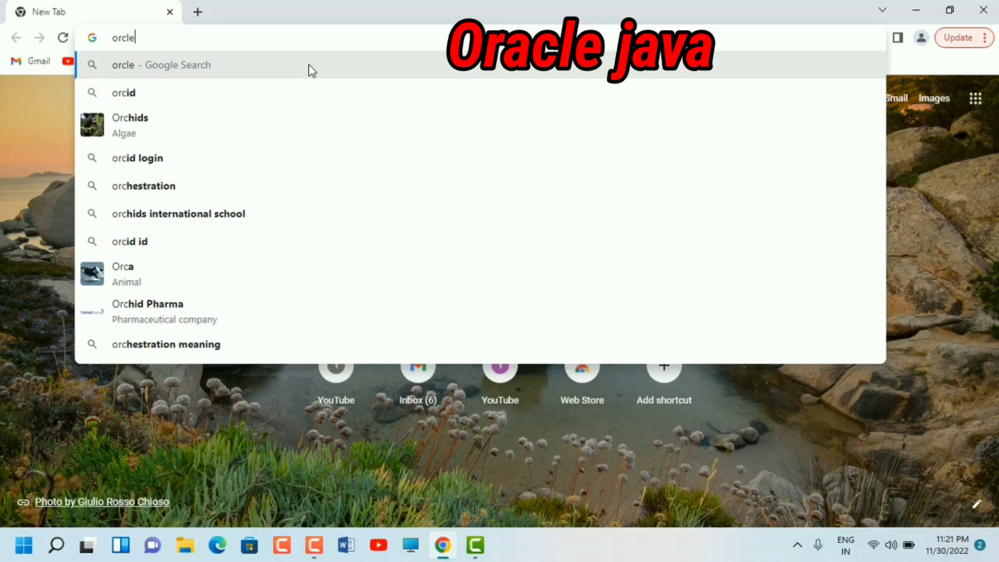
{"action": "type", "text": " j"}
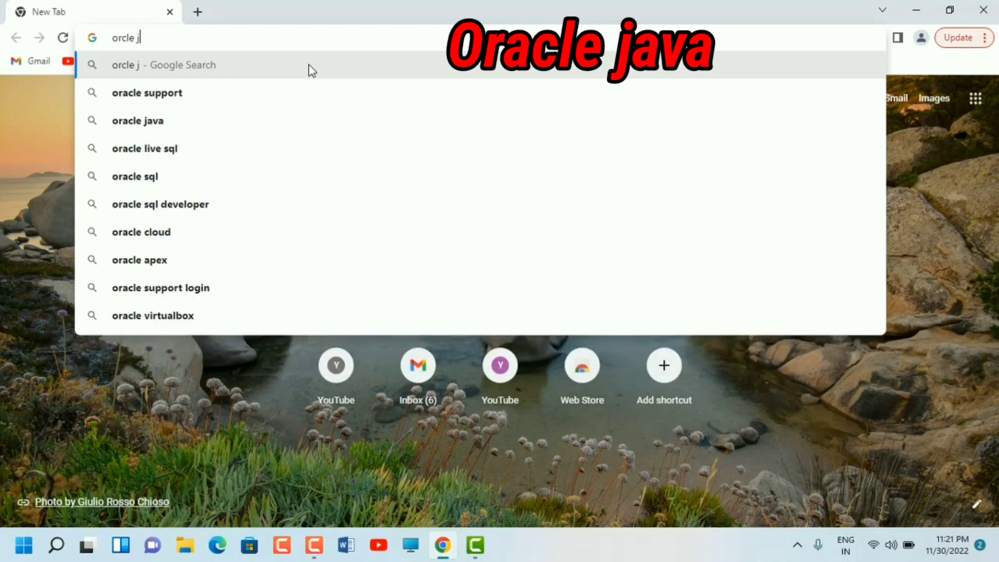
{"action": "type", "text": "ava"}
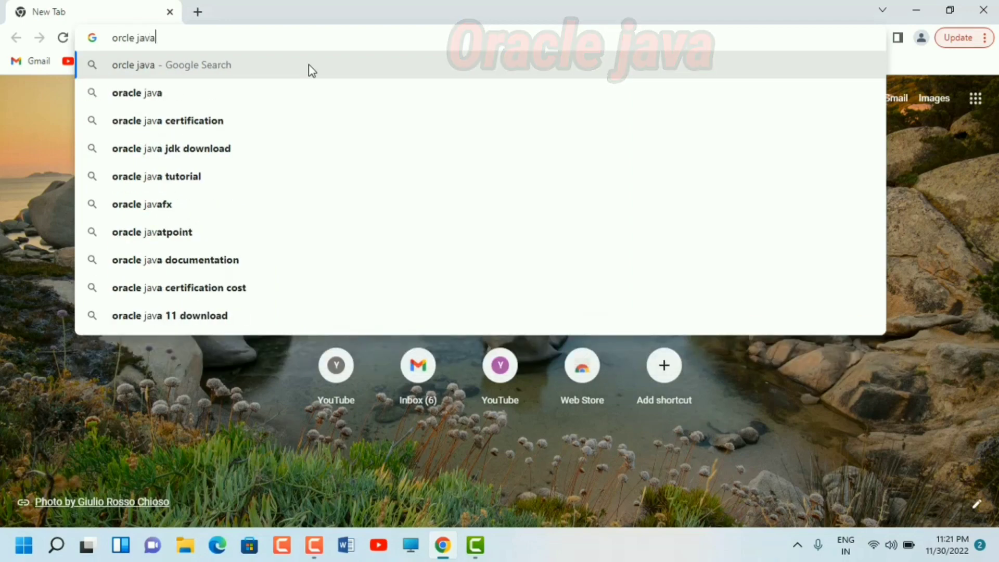
{"action": "key", "text": "Return"}
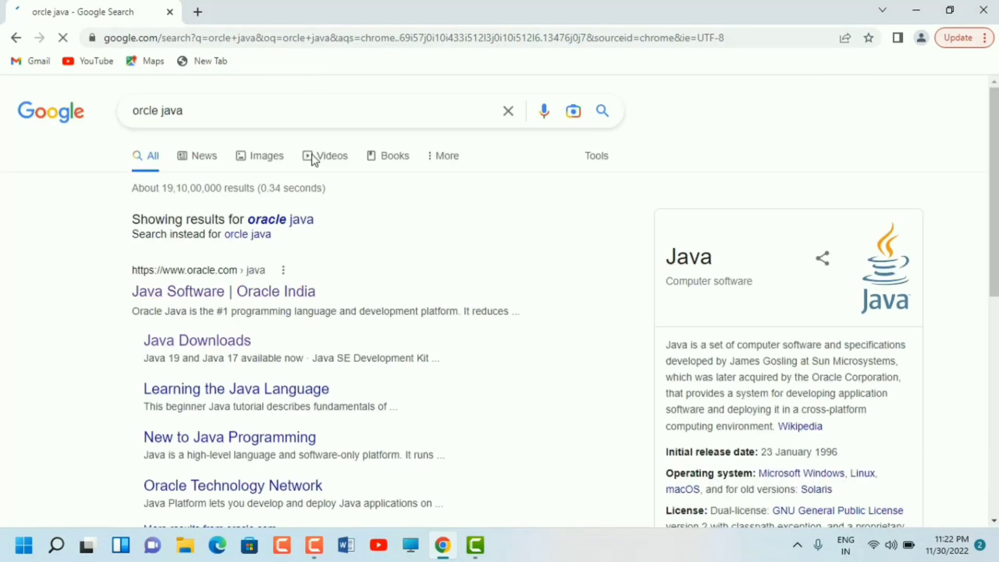
- Open the "Java Software | Oracle India" search result and go to its Java Downloads page
{"action": "scroll", "coordinate": [312, 159], "scroll_direction": "down", "scroll_amount": 3}
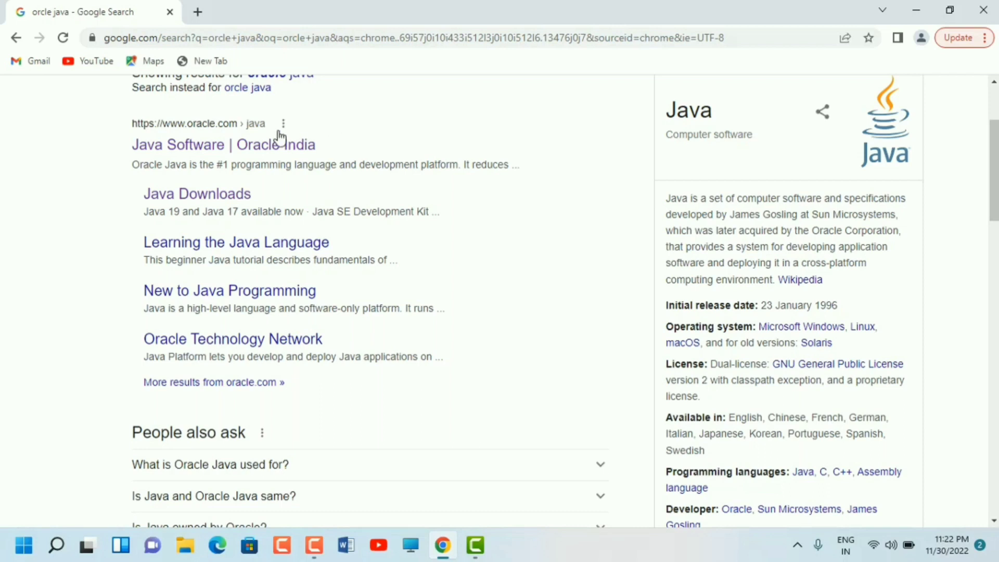
{"action": "left_click", "coordinate": [219, 148]}
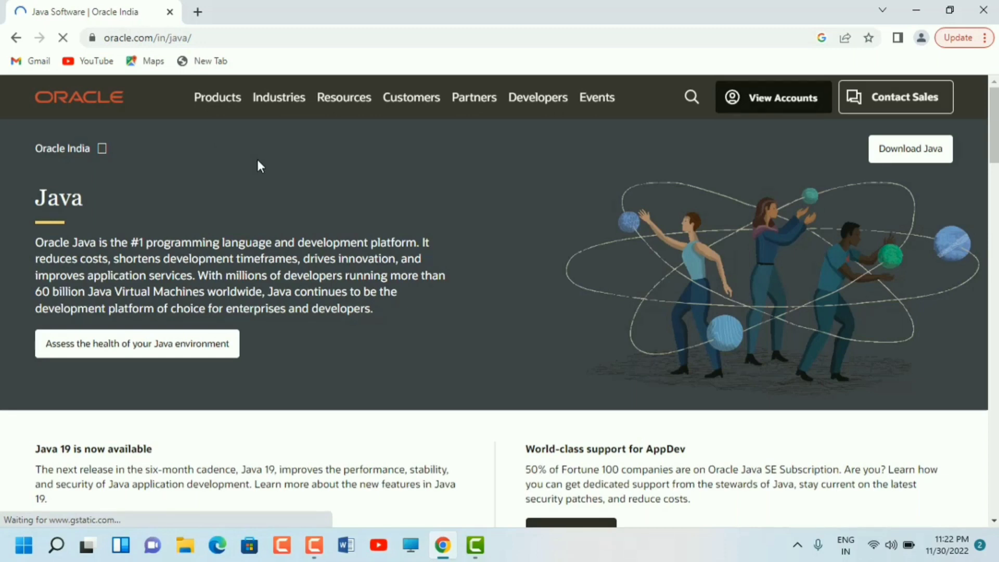
{"action": "scroll", "coordinate": [257, 166], "scroll_direction": "down", "scroll_amount": 5}
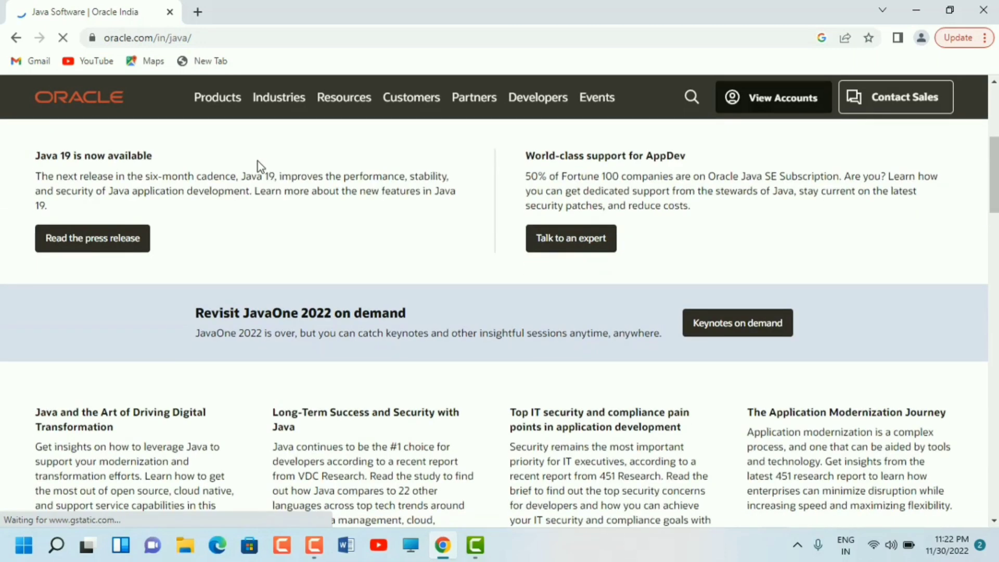
{"action": "scroll", "coordinate": [258, 161], "scroll_direction": "down", "scroll_amount": 1}
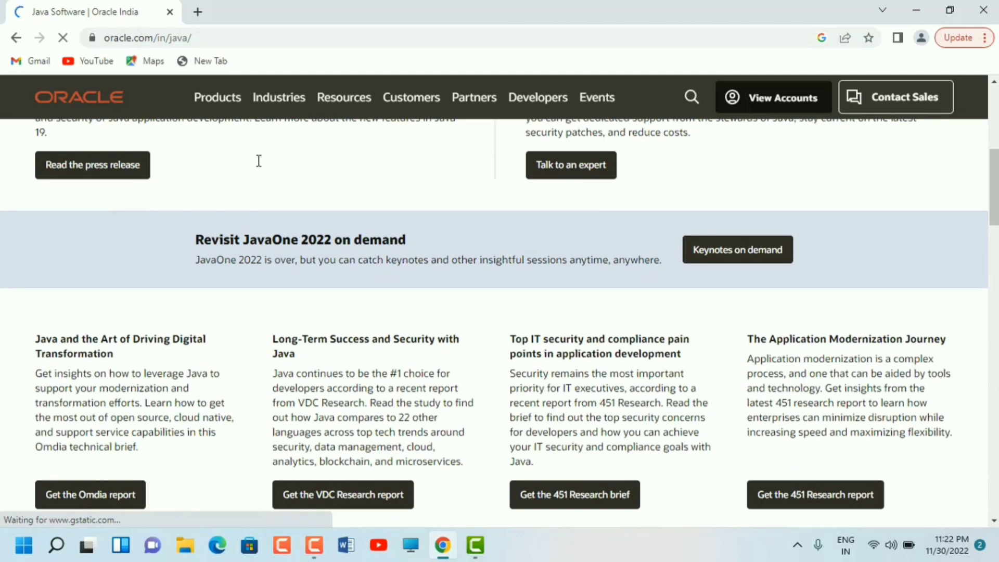
{"action": "scroll", "coordinate": [258, 161], "scroll_direction": "up", "scroll_amount": 6}
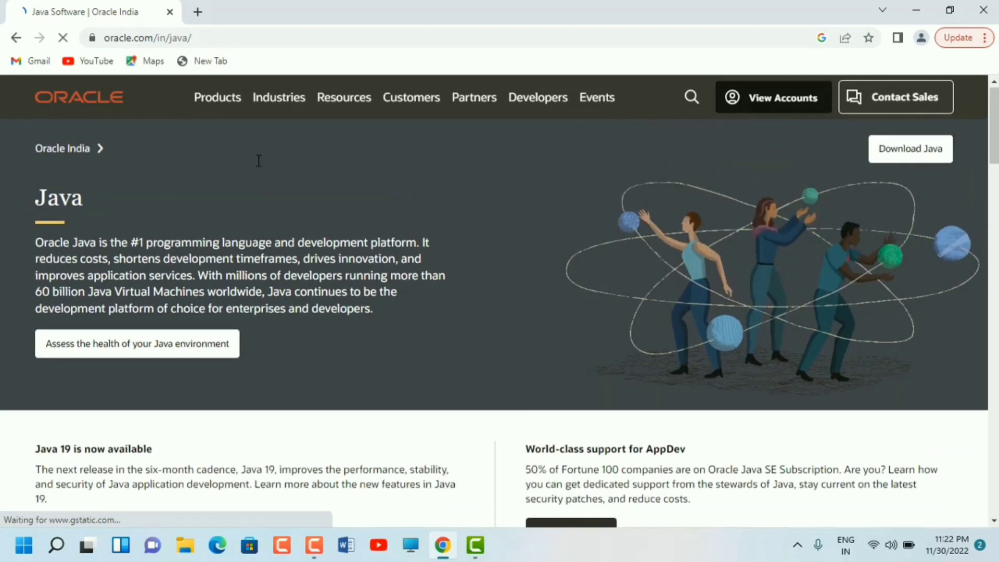
{"action": "left_click", "coordinate": [913, 156]}
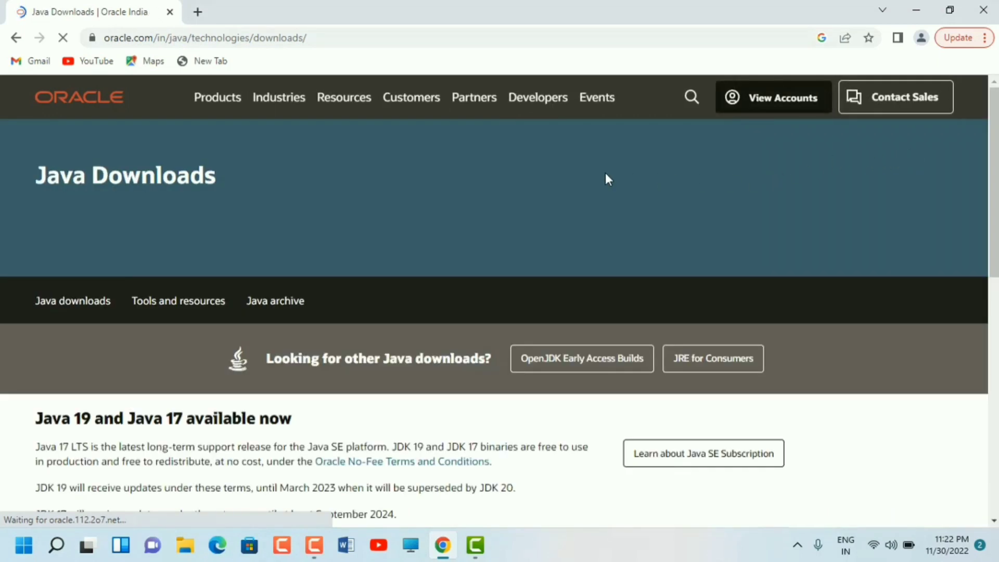
- Show the Windows packages of Java 19 and start downloading the x64 Installer, jdk-19_windows-x64_bin.exe
{"action": "scroll", "coordinate": [464, 175], "scroll_direction": "down", "scroll_amount": 5}
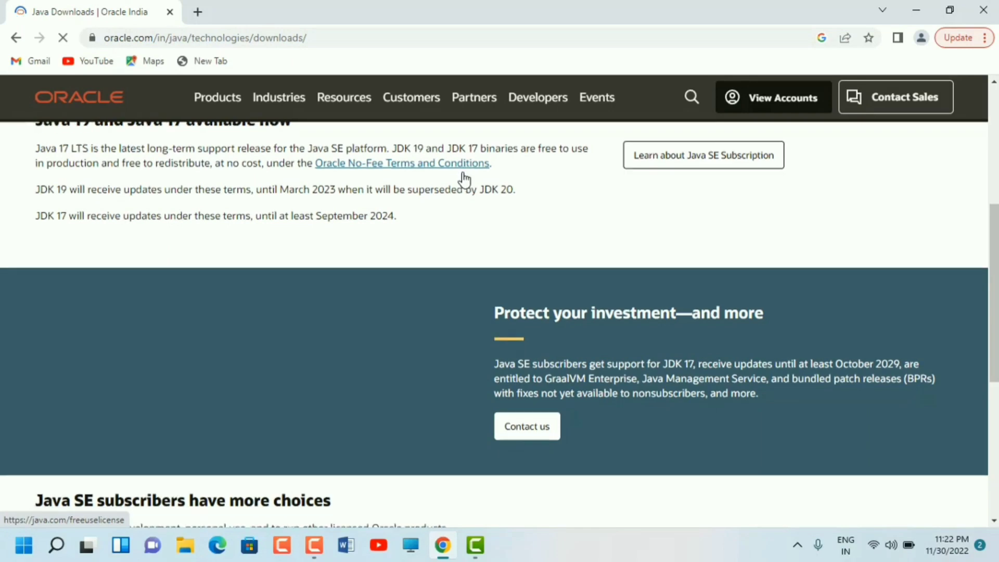
{"action": "scroll", "coordinate": [466, 177], "scroll_direction": "down", "scroll_amount": 5}
{"action": "scroll", "coordinate": [466, 178], "scroll_direction": "up", "scroll_amount": 7}
{"action": "scroll", "coordinate": [463, 178], "scroll_direction": "up", "scroll_amount": 1}
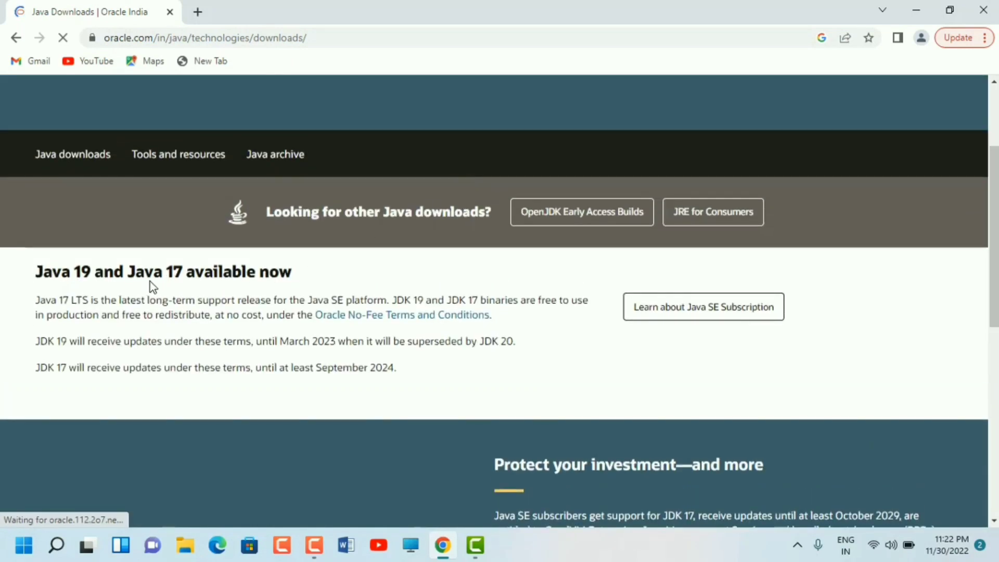
{"action": "scroll", "coordinate": [151, 282], "scroll_direction": "down", "scroll_amount": 4}
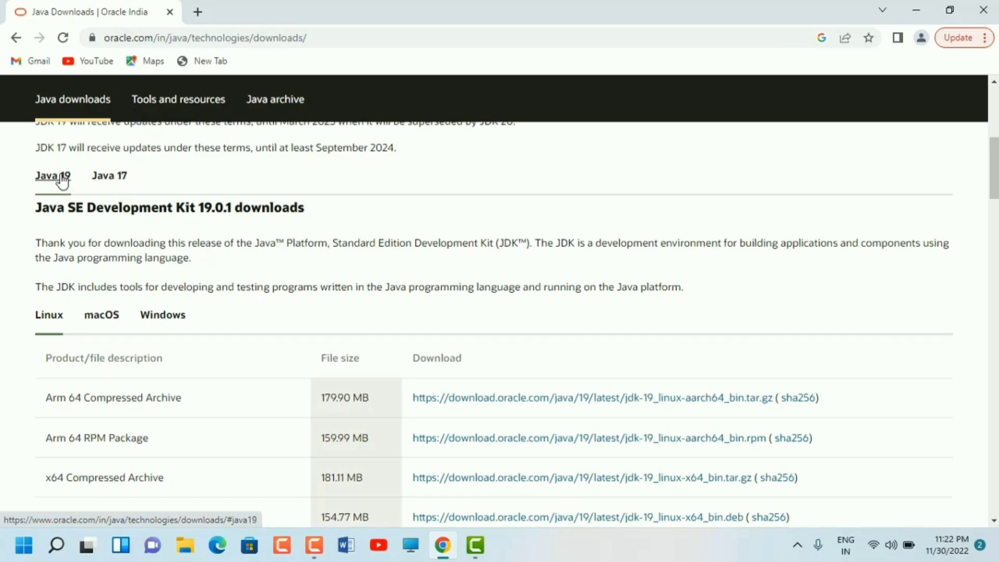
{"action": "scroll", "coordinate": [63, 181], "scroll_direction": "down", "scroll_amount": 3}
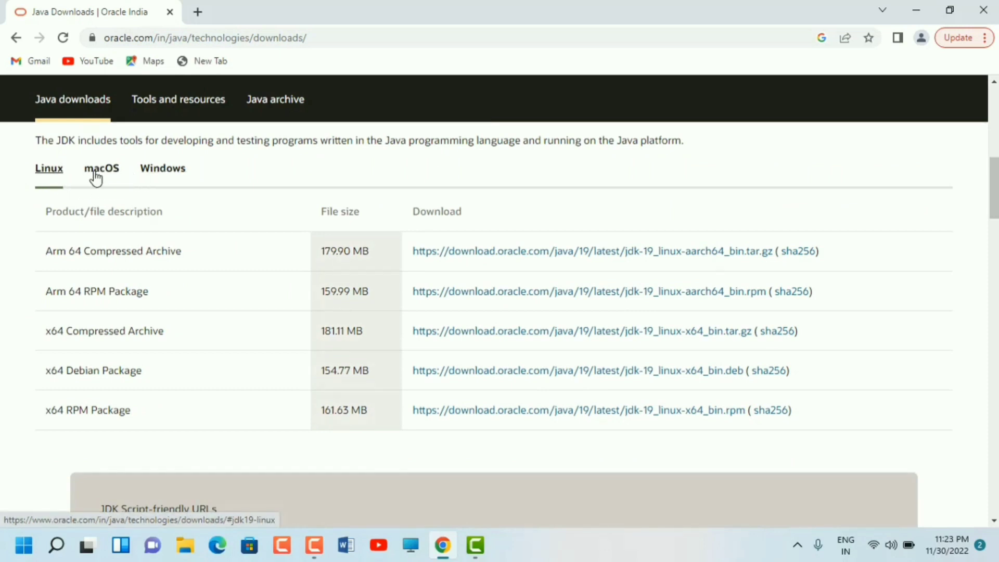
{"action": "left_click", "coordinate": [158, 176]}
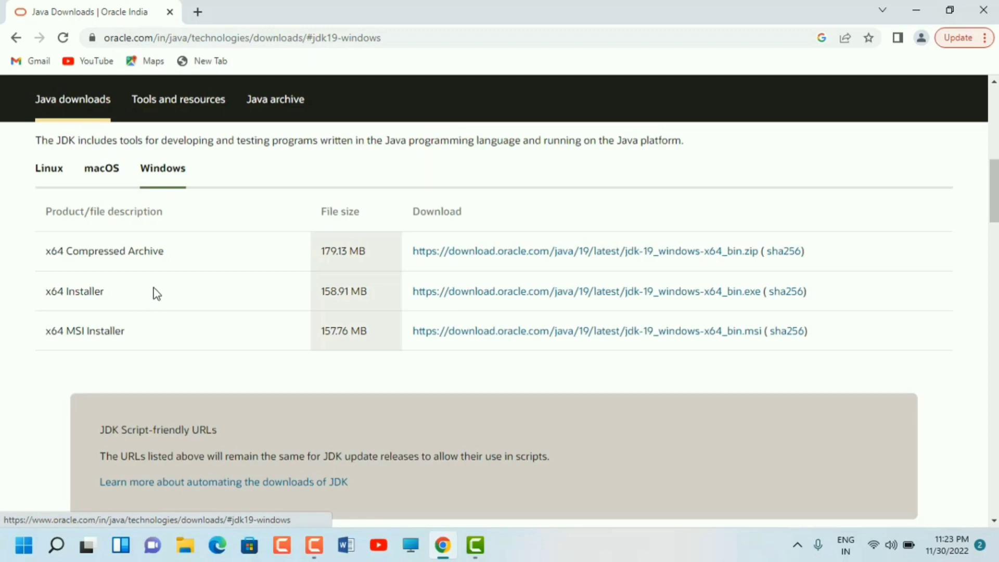
{"action": "left_click", "coordinate": [489, 294]}
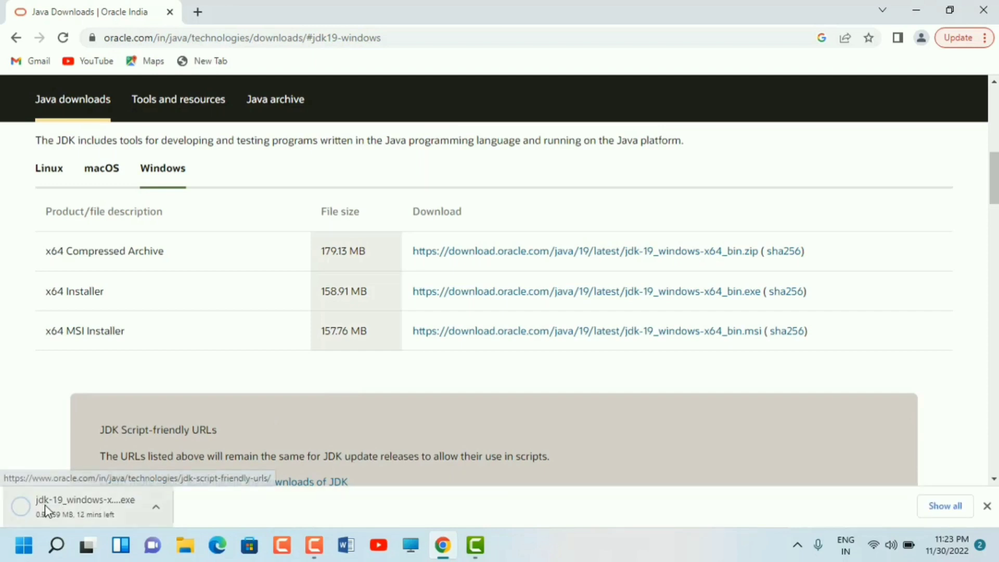
- Cancel the running JDK installer download and minimize the browser window
{"action": "right_click", "coordinate": [46, 508]}
{"action": "left_click", "coordinate": [89, 491]}
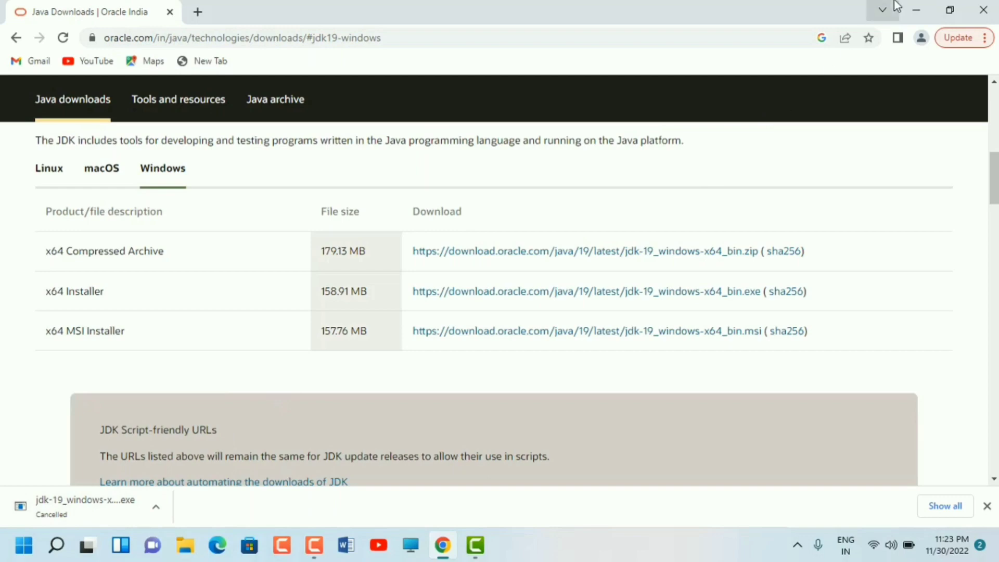
{"action": "left_click", "coordinate": [915, 11]}
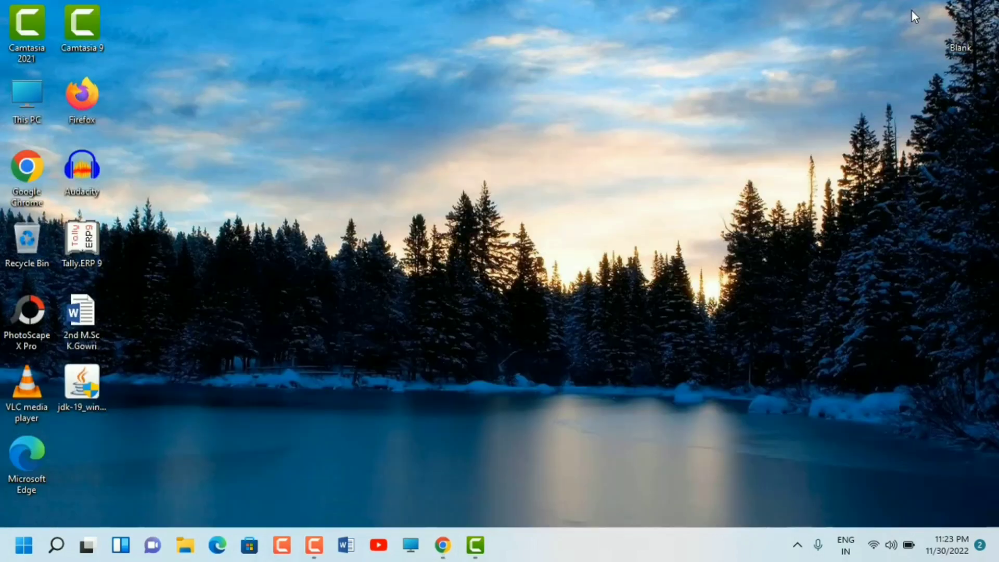
- Move the jdk-19_windows-x64_bin installer to an empty area of the desktop and run it
{"action": "left_click_drag", "start_coordinate": [73, 386], "coordinate": [364, 133]}
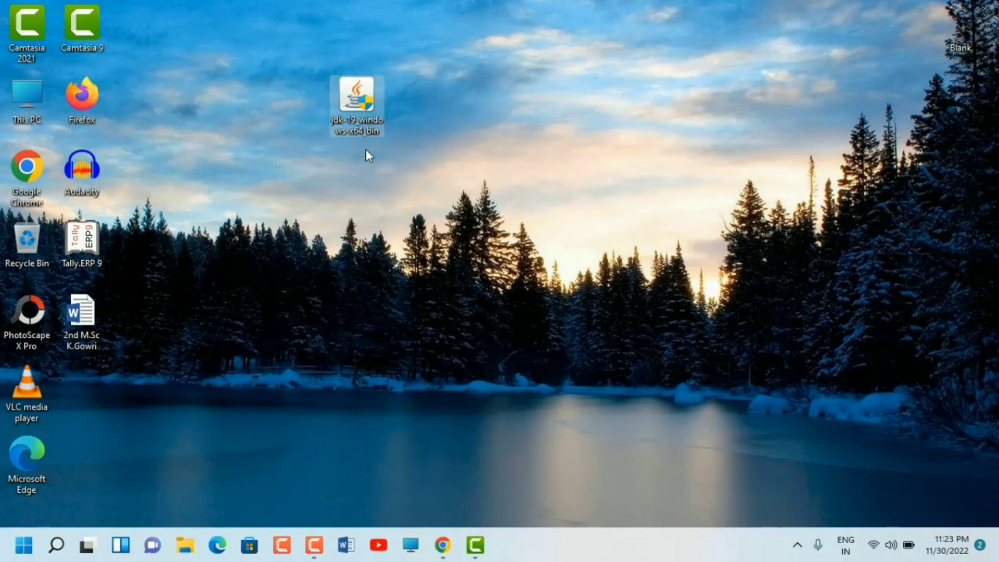
{"action": "mouse_move", "coordinate": [352, 120]}
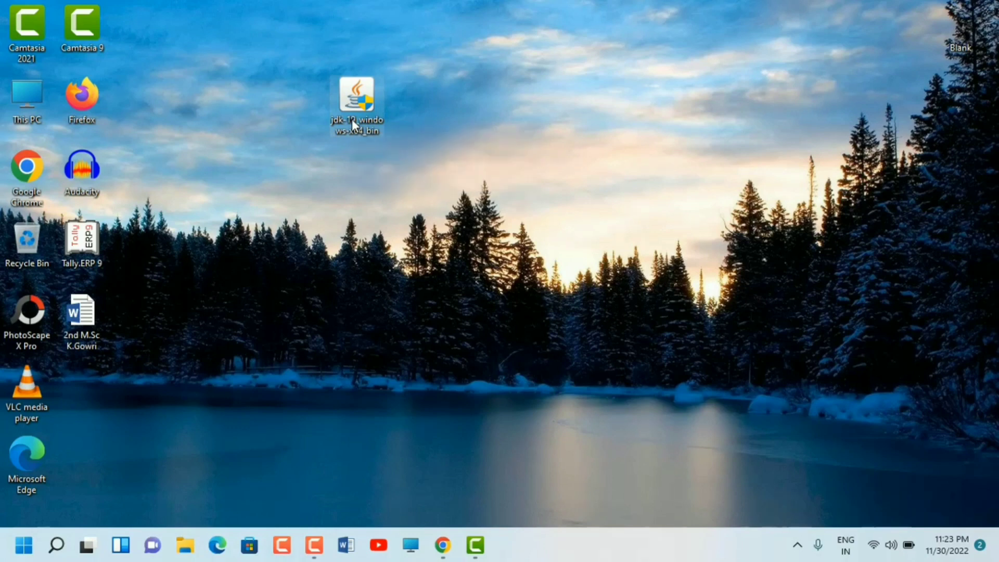
{"action": "double_click", "coordinate": [351, 120]}
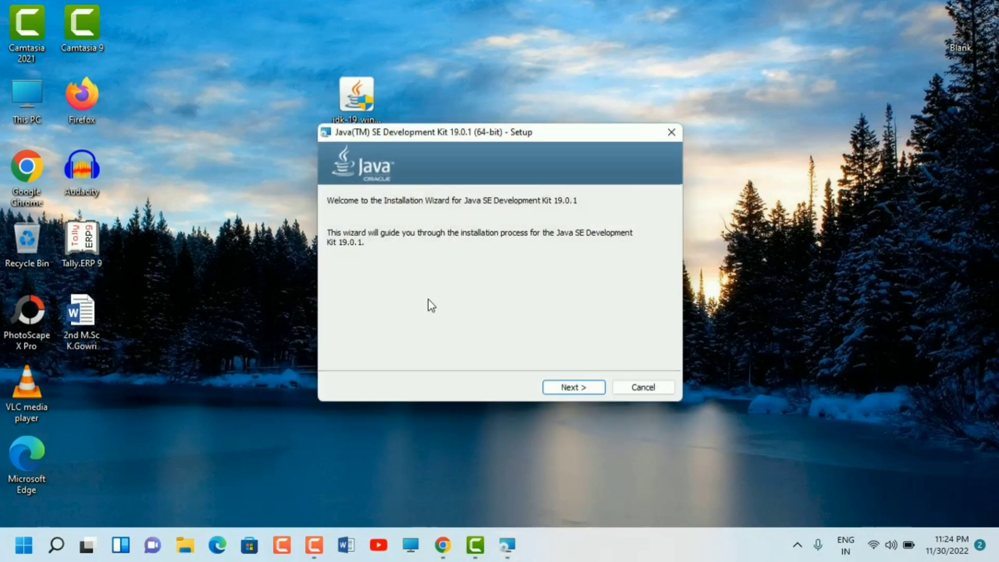
- Install Java SE Development Kit 19.0.1 into the default folder C:\Program Files\Java\jdk-19\ and close the finished setup wizard
{"action": "left_click", "coordinate": [553, 388]}
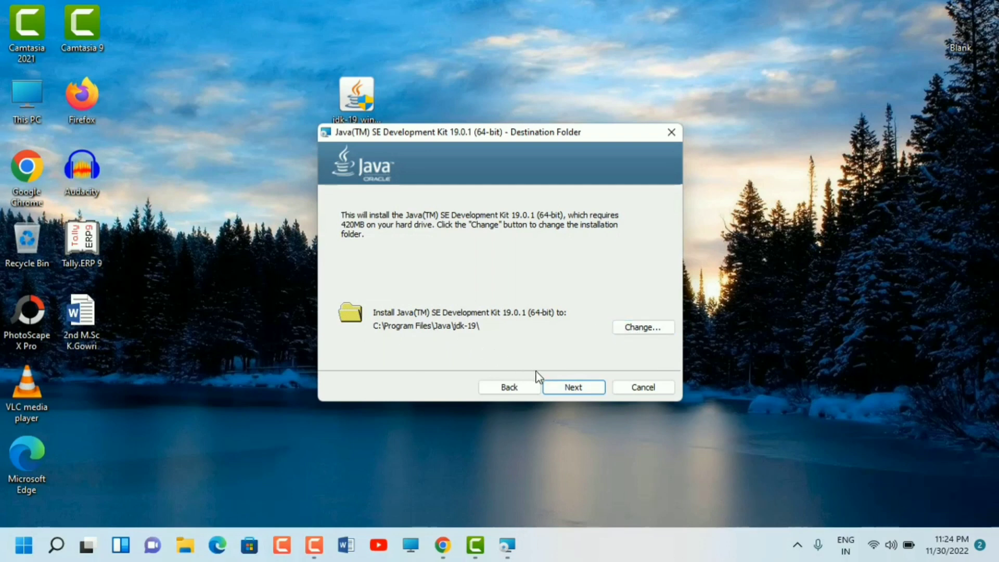
{"action": "left_click", "coordinate": [558, 390]}
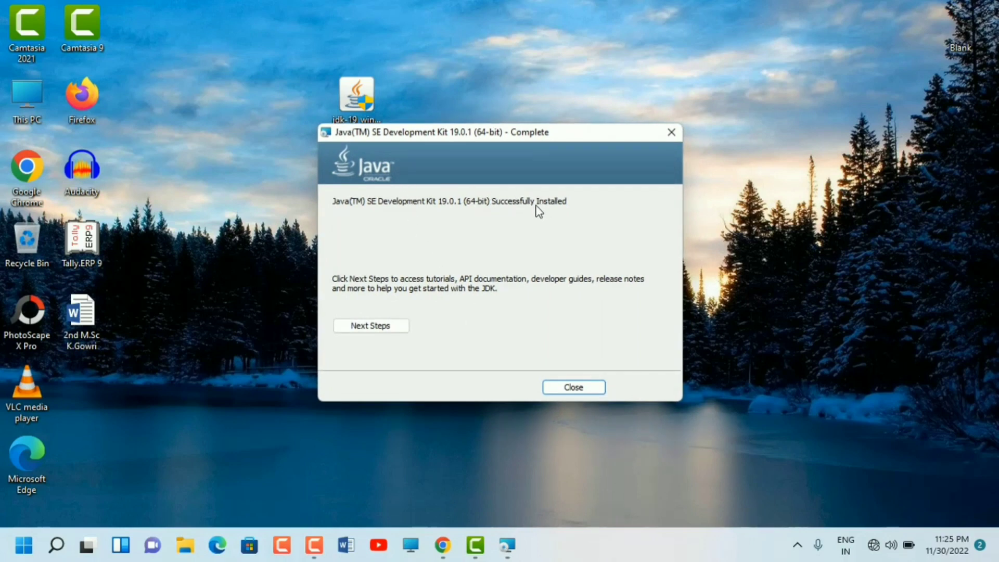
{"action": "left_click", "coordinate": [583, 387]}
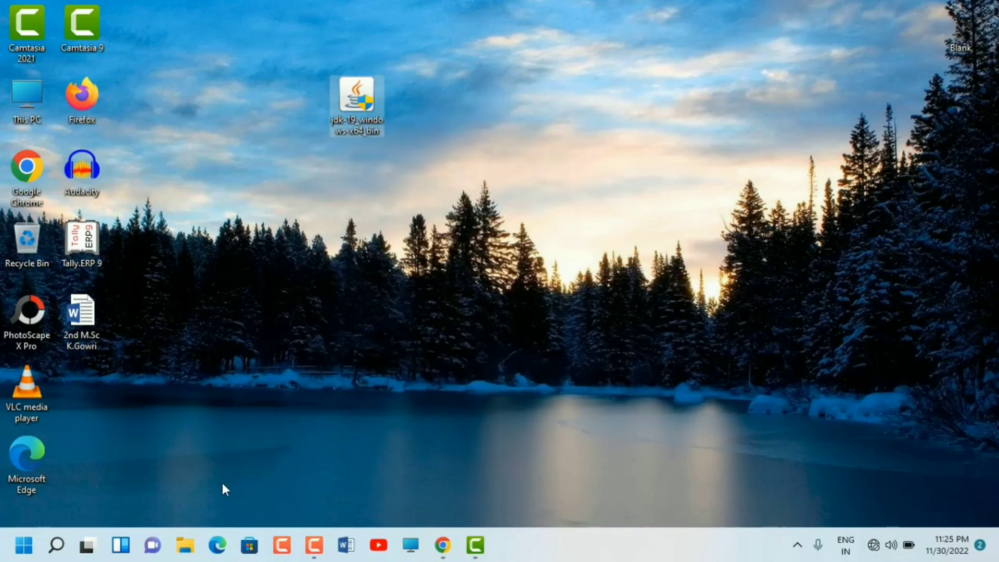
- Browse to the C:\Program Files\Java\jdk-19 folder in File Explorer, then minimize the window
{"action": "left_click", "coordinate": [189, 550]}
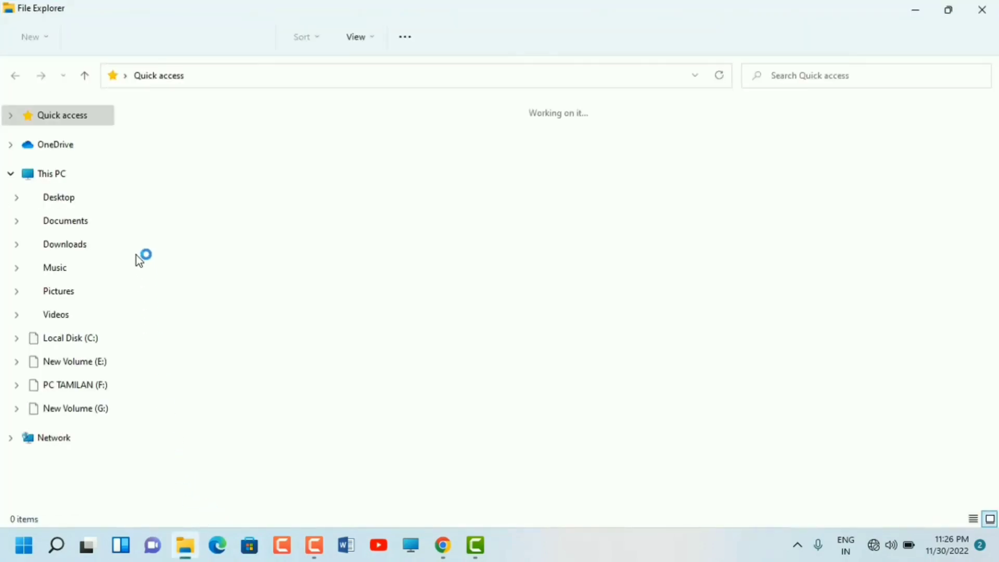
{"action": "left_click", "coordinate": [90, 342]}
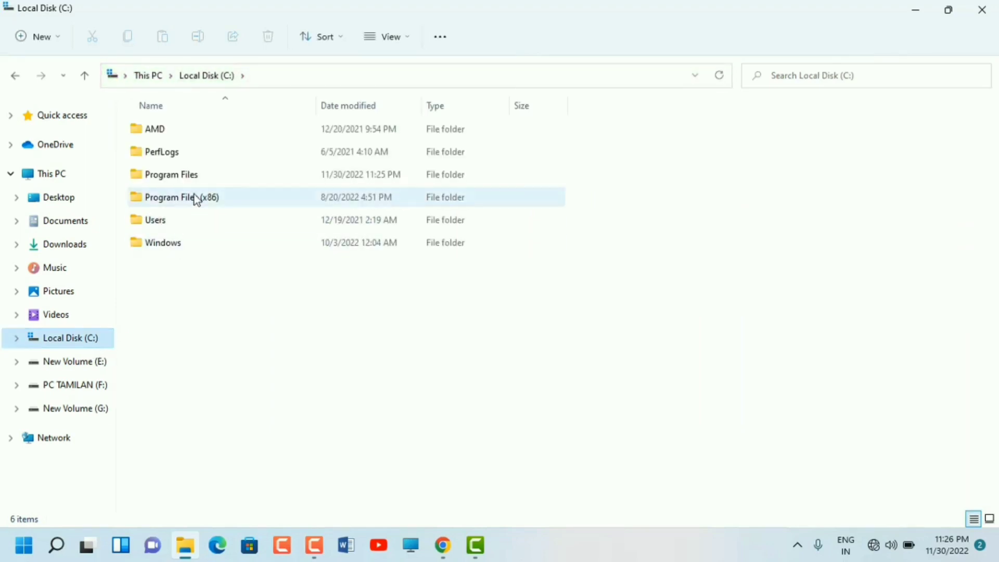
{"action": "left_click", "coordinate": [196, 184]}
{"action": "double_click", "coordinate": [196, 185]}
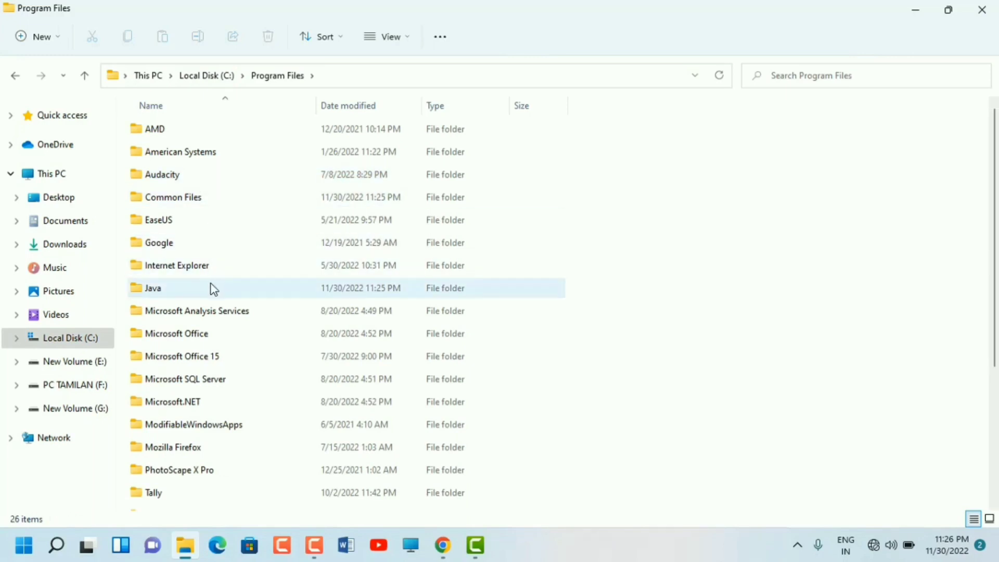
{"action": "mouse_move", "coordinate": [213, 289]}
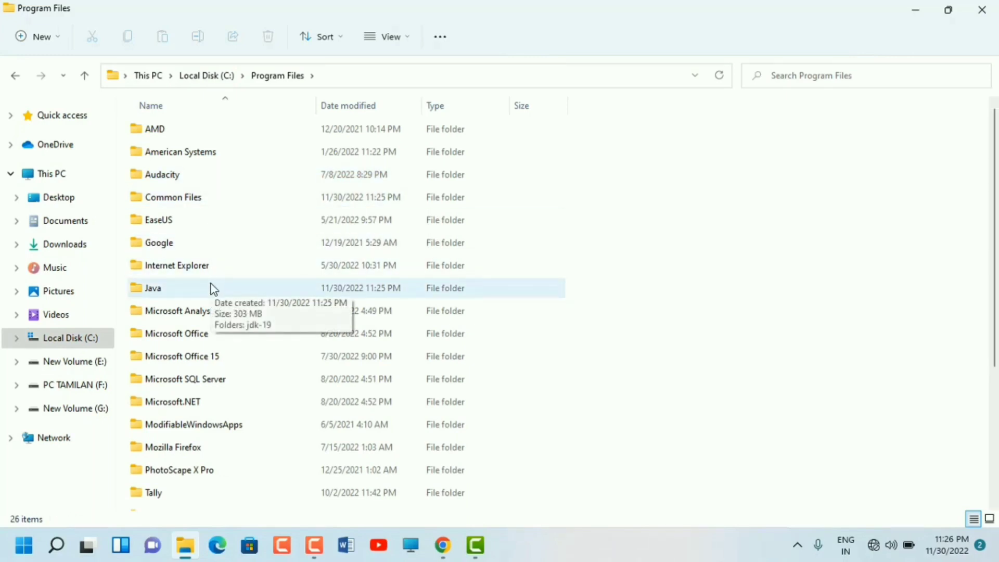
{"action": "double_click", "coordinate": [213, 290]}
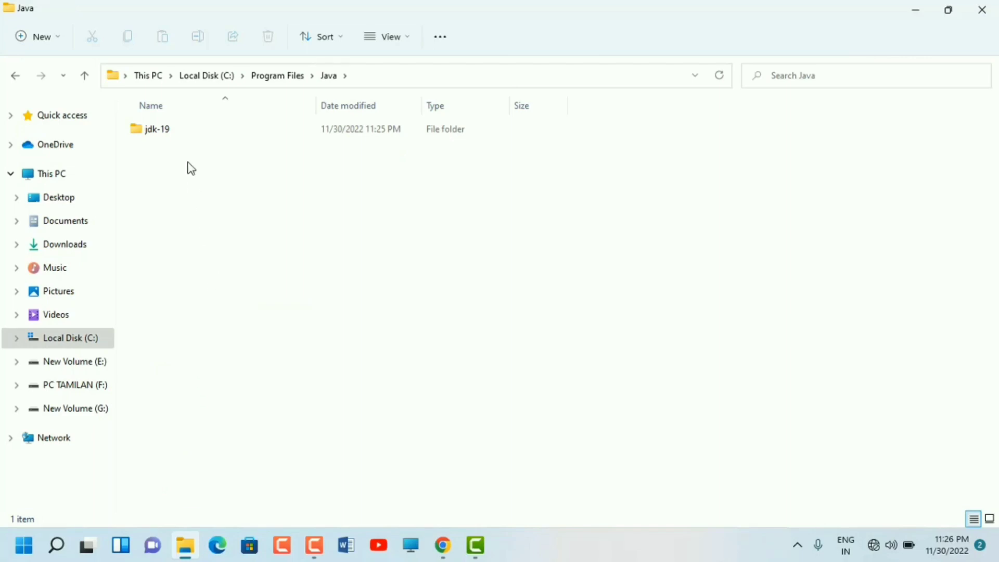
{"action": "left_click", "coordinate": [172, 130]}
{"action": "double_click", "coordinate": [173, 130]}
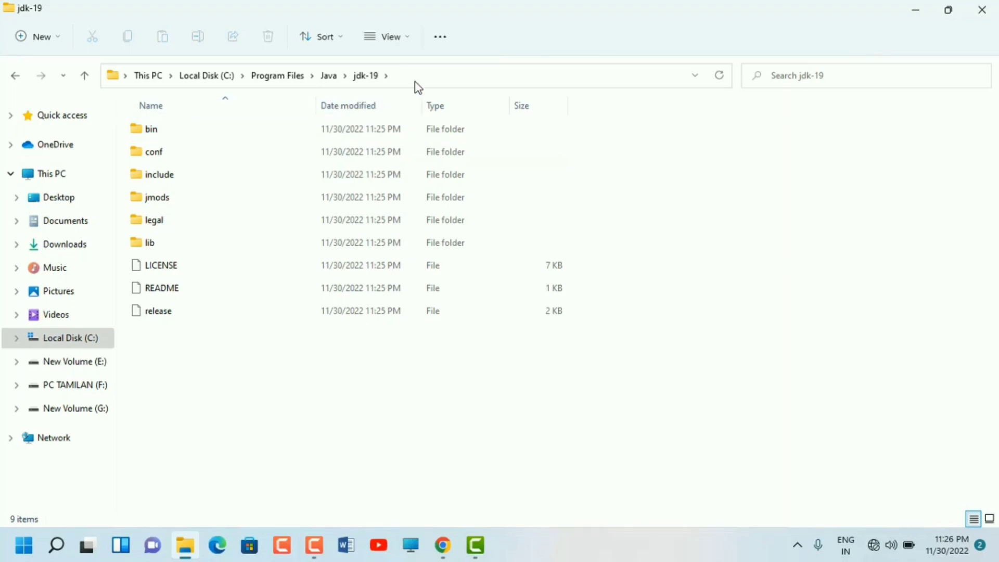
{"action": "left_click", "coordinate": [916, 10]}
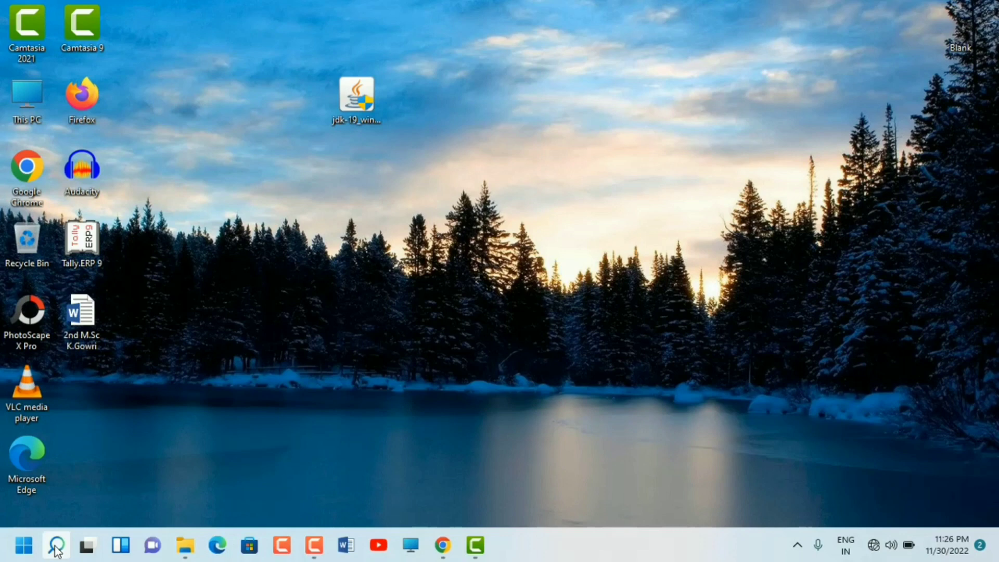
- Search Windows for "enviro", open the system's Environment Variables dialog and move it higher on the screen
{"action": "left_click", "coordinate": [57, 547]}
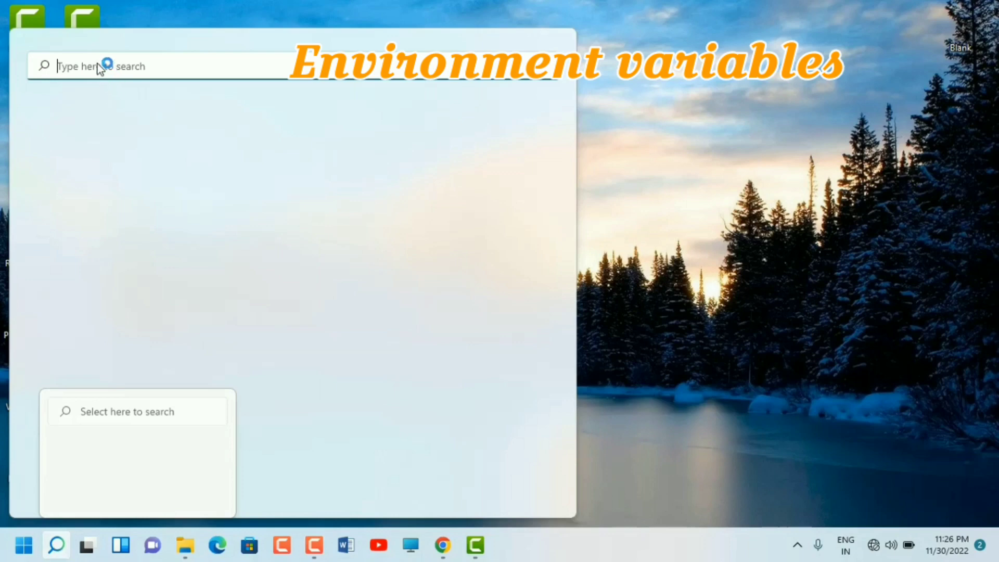
{"action": "type", "text": "enviro"}
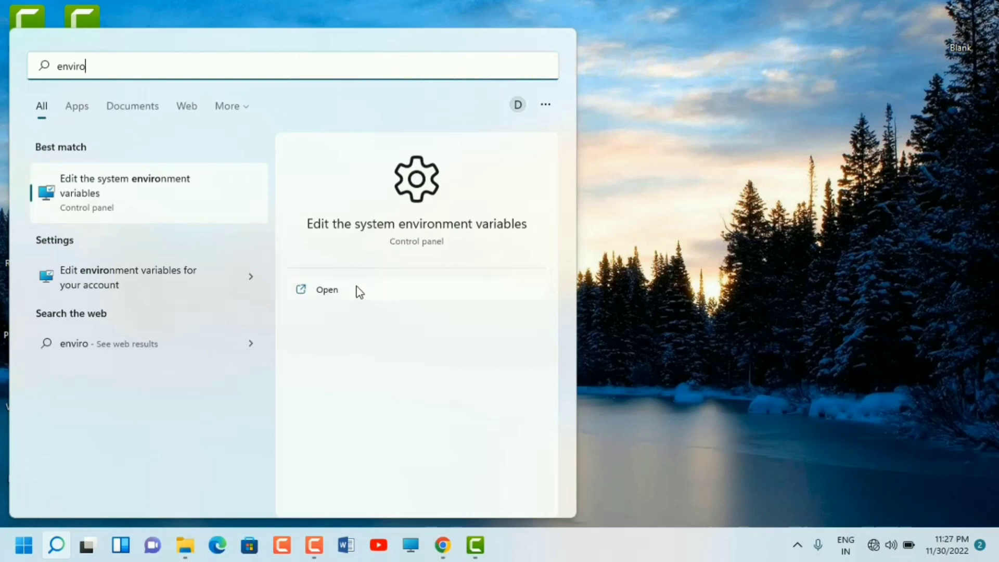
{"action": "left_click", "coordinate": [322, 292]}
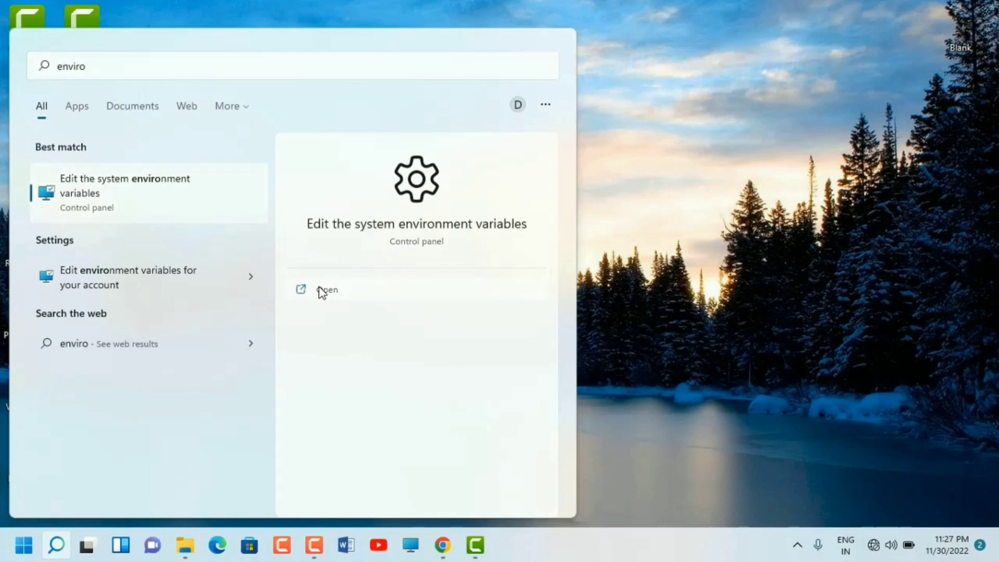
{"action": "left_click", "coordinate": [321, 292]}
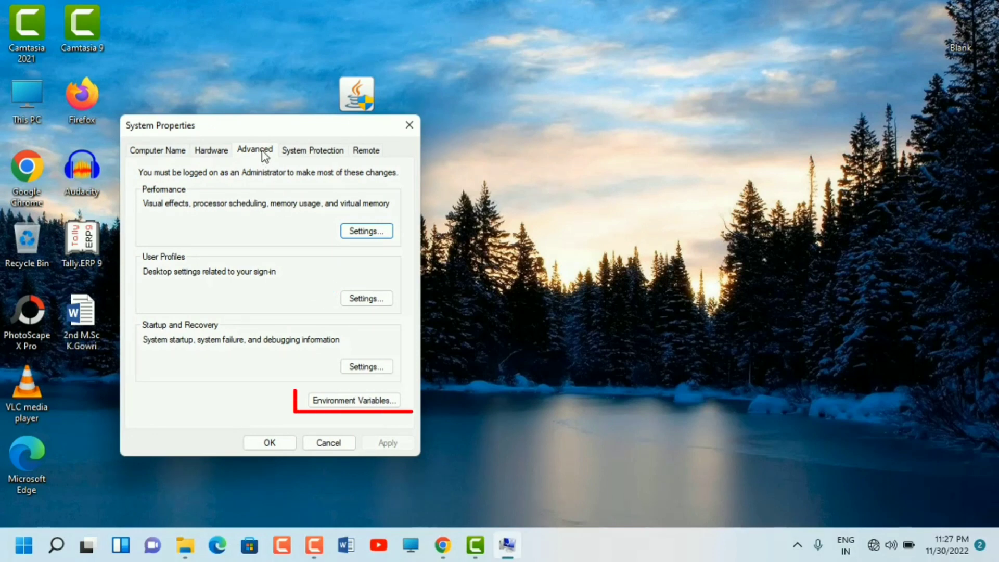
{"action": "left_click", "coordinate": [359, 407]}
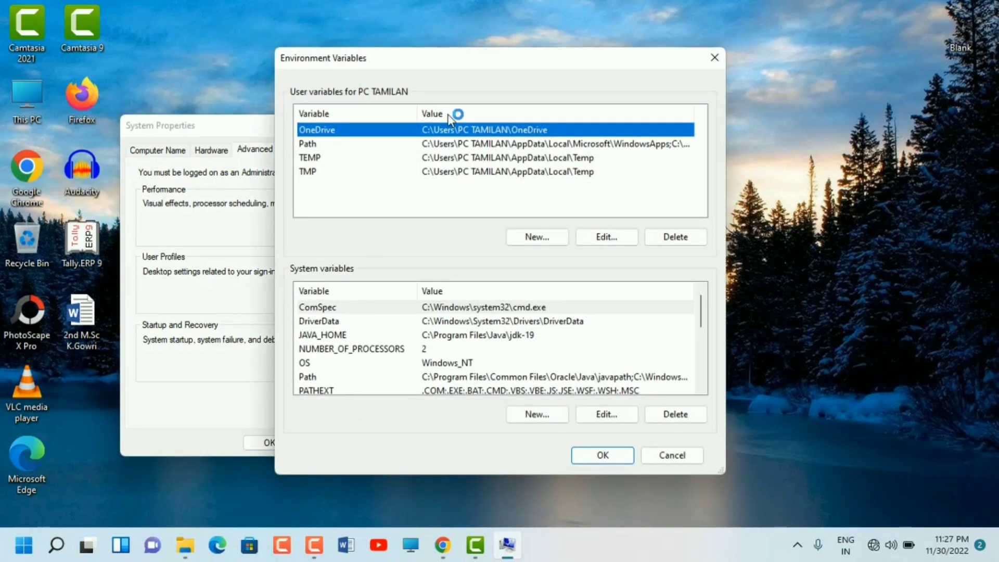
{"action": "left_click_drag", "start_coordinate": [445, 61], "coordinate": [401, 16]}
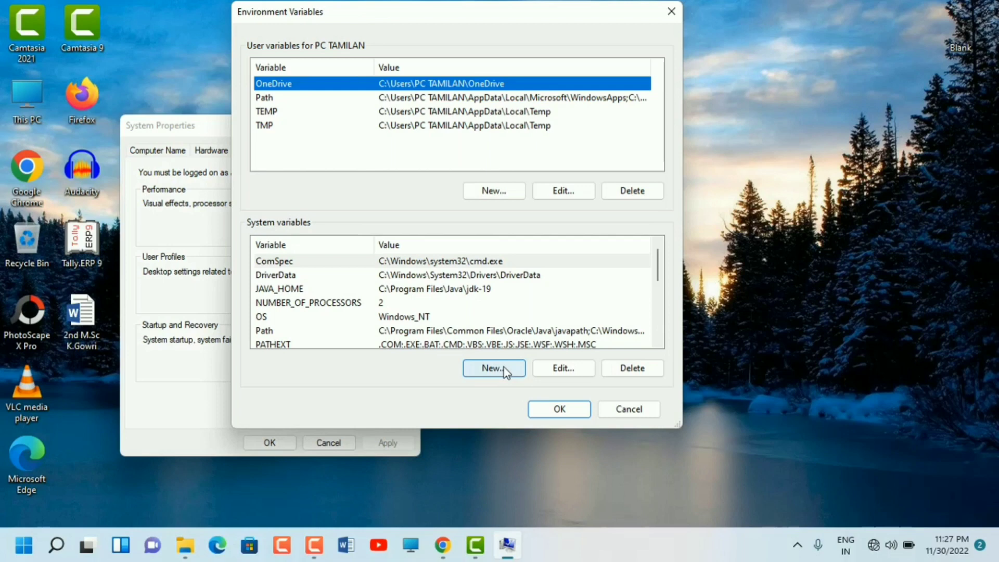
- Switch to File Explorer and copy the full path of the jdk-19 folder, C:\Program Files\Java\jdk-19
{"action": "left_click", "coordinate": [184, 544]}
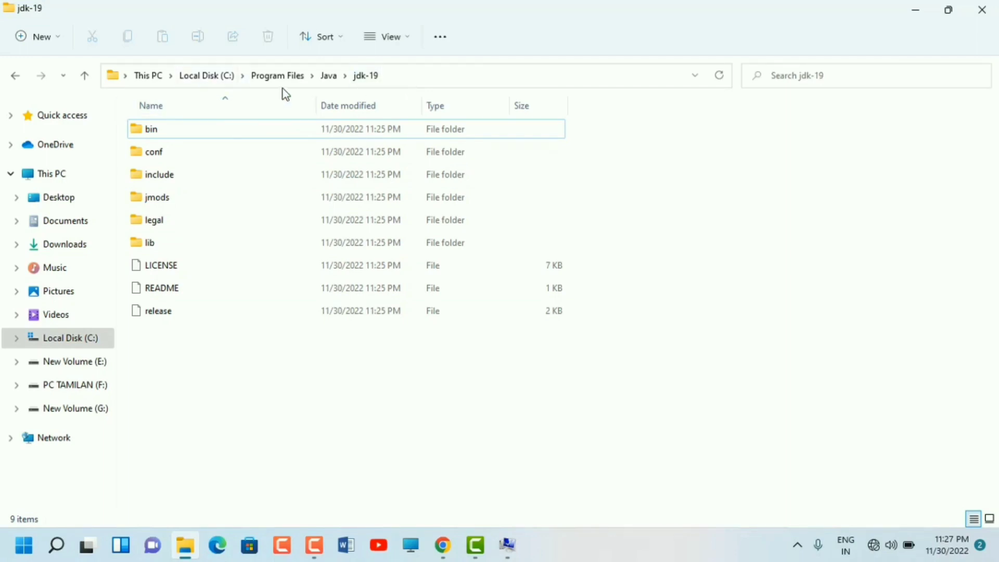
{"action": "left_click", "coordinate": [428, 80]}
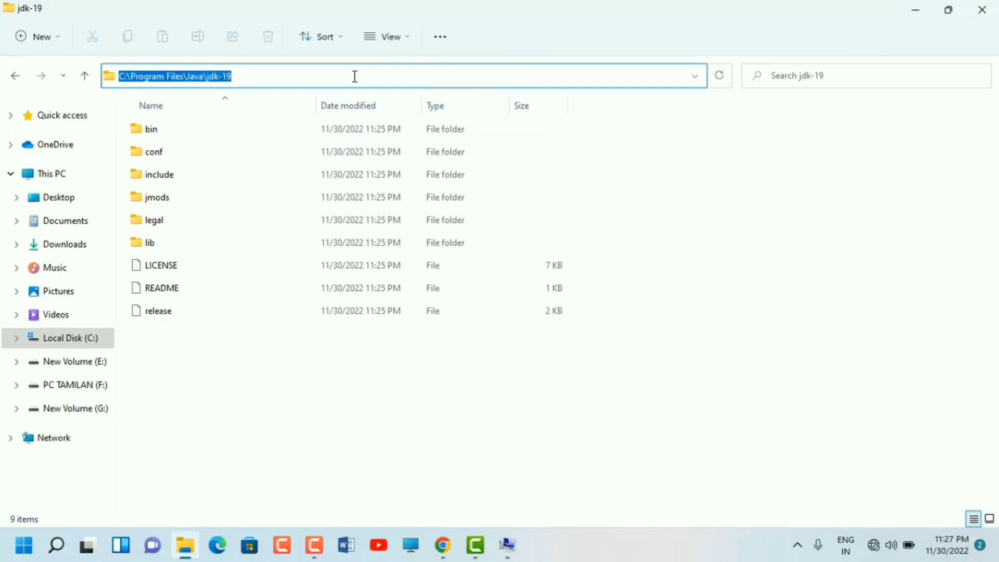
{"action": "right_click", "coordinate": [233, 72]}
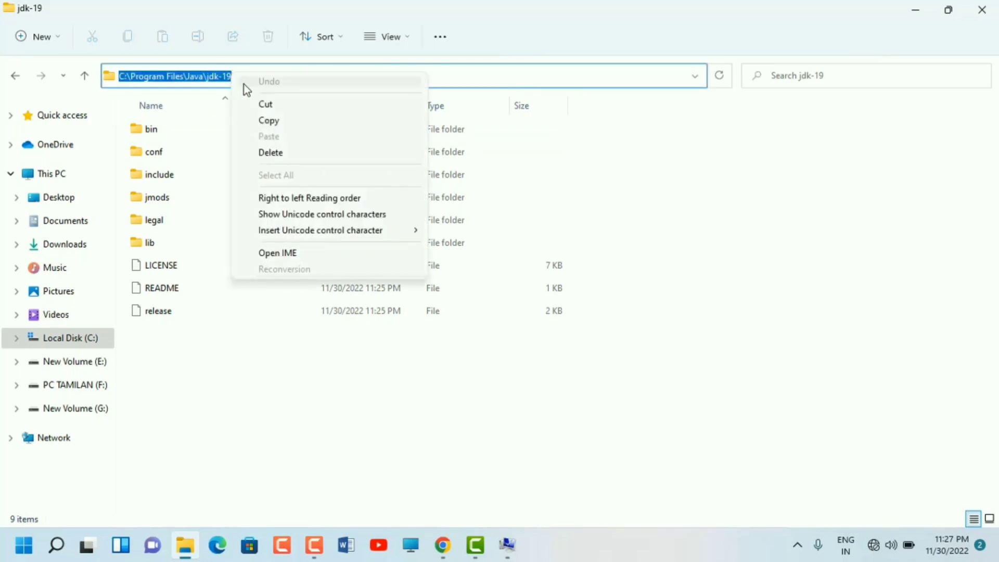
{"action": "left_click", "coordinate": [265, 121]}
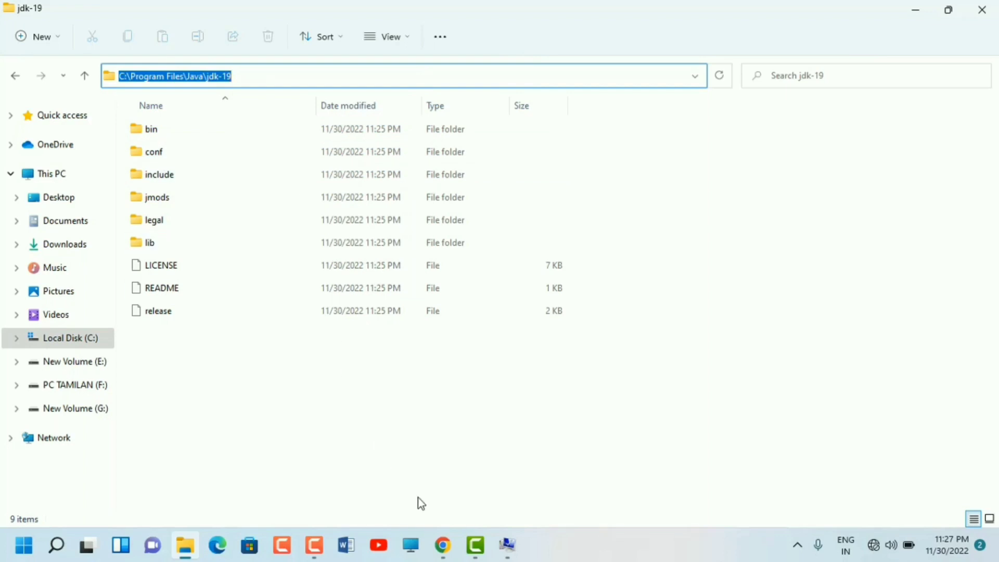
- Create a new system variable named JAVA_HOME with the copied path C:\Program Files\Java\jdk-19 as its value
{"action": "left_click", "coordinate": [508, 545]}
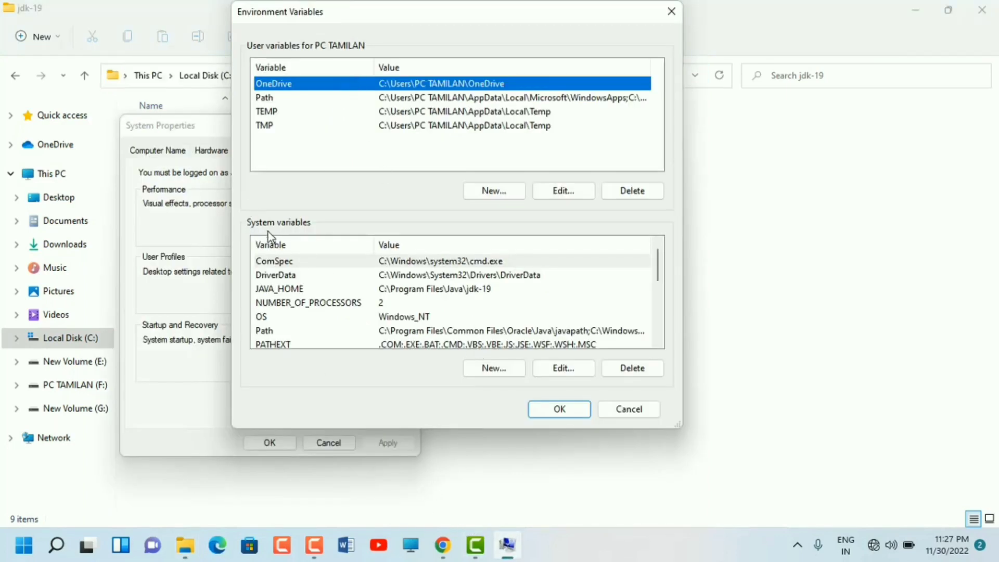
{"action": "left_click", "coordinate": [508, 369]}
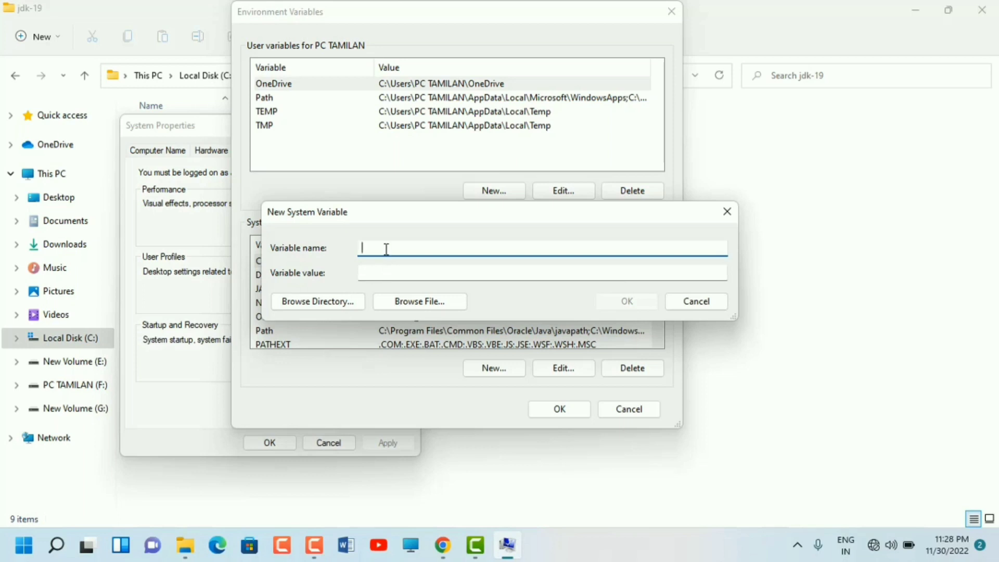
{"action": "type", "text": "JAVA_HOME"}
{"action": "left_click", "coordinate": [411, 277]}
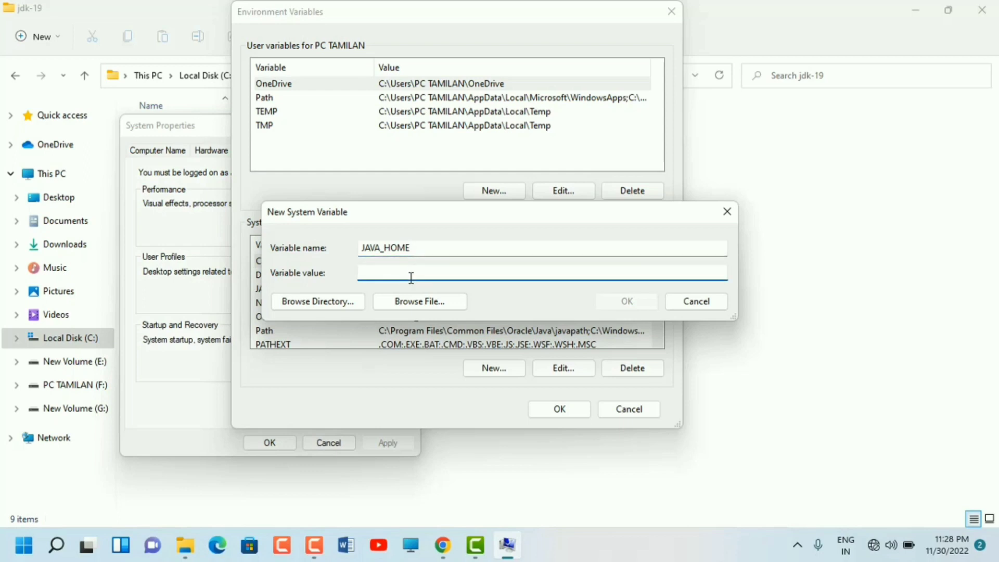
{"action": "right_click", "coordinate": [411, 277]}
{"action": "left_click", "coordinate": [455, 341]}
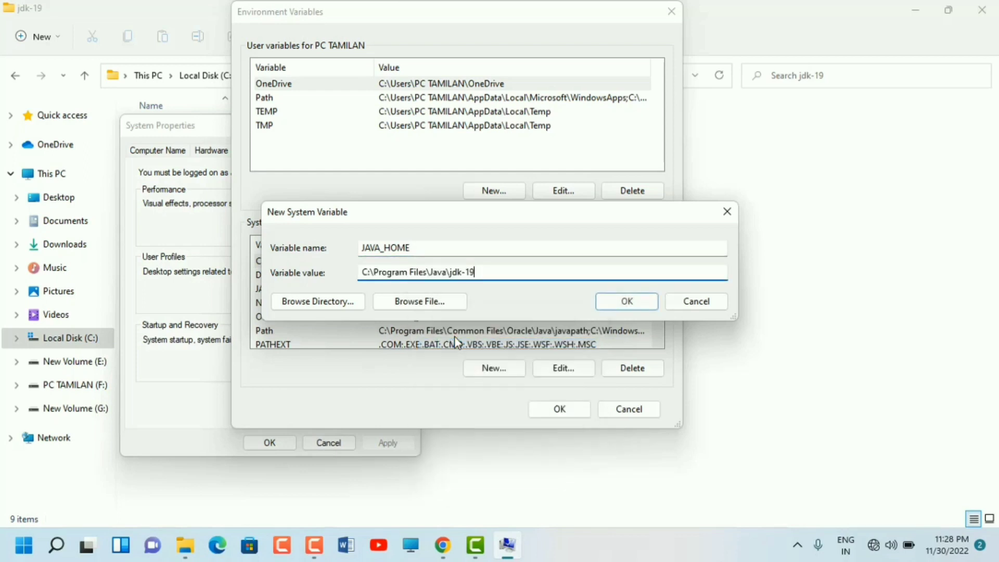
{"action": "left_click", "coordinate": [602, 305]}
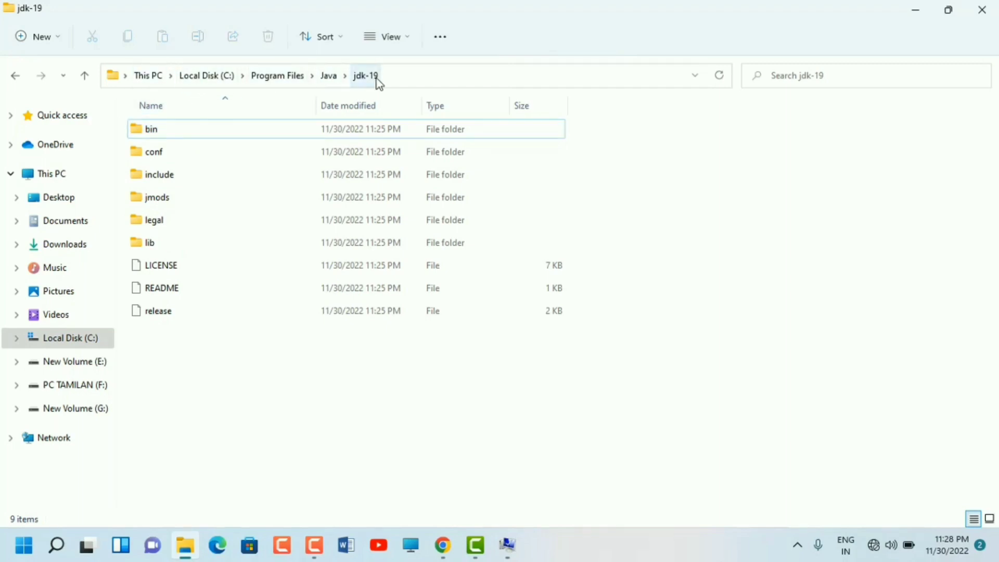
- Open the bin folder inside jdk-19 in File Explorer and copy its full path, C:\Program Files\Java\jdk-19\bin
{"action": "double_click", "coordinate": [359, 132]}
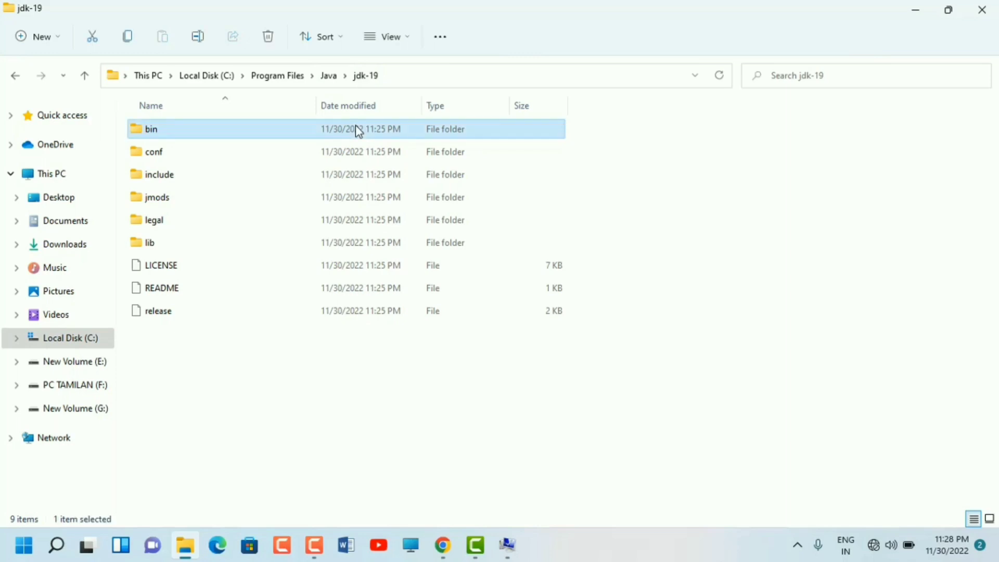
{"action": "left_click", "coordinate": [462, 81]}
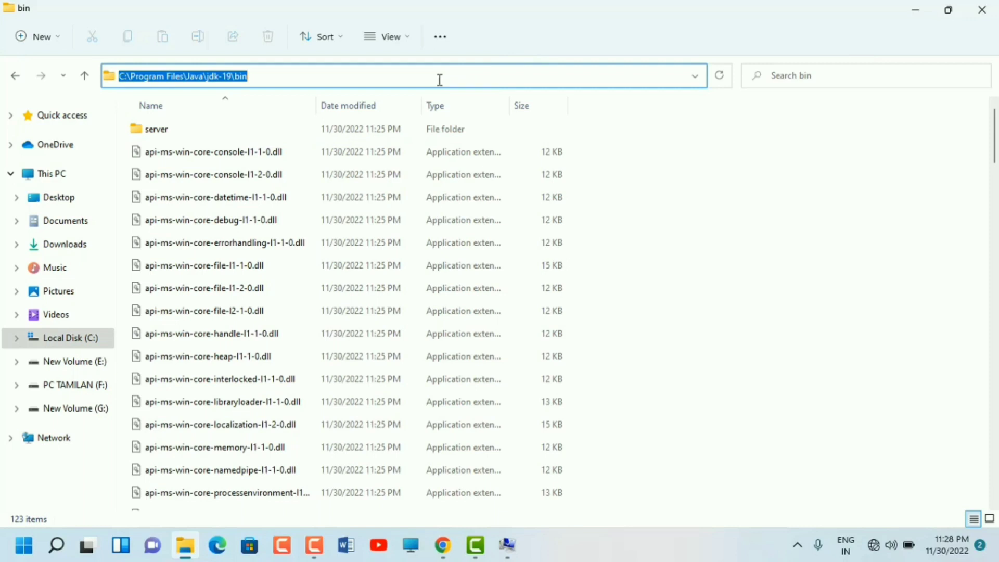
{"action": "right_click", "coordinate": [290, 71]}
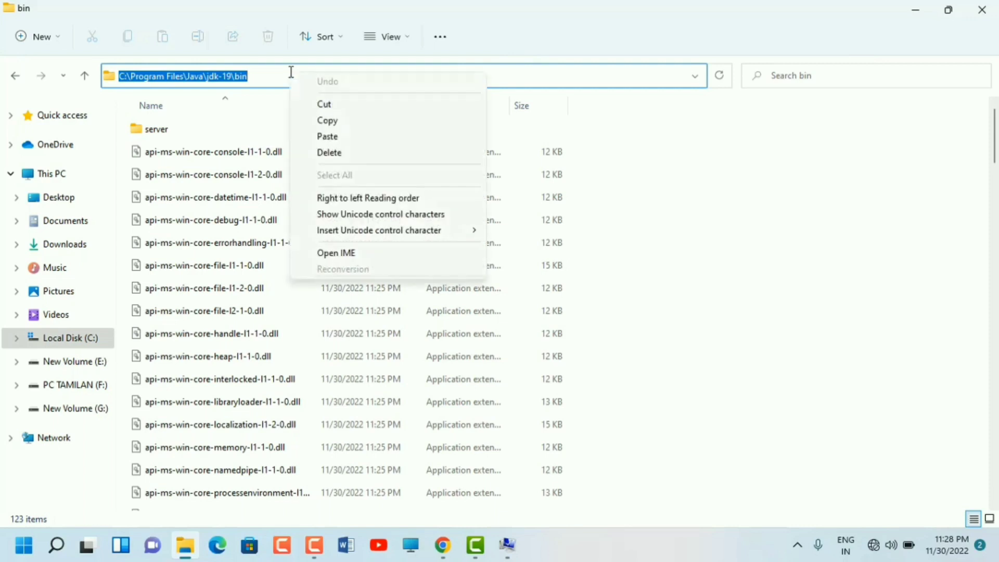
{"action": "left_click", "coordinate": [326, 124]}
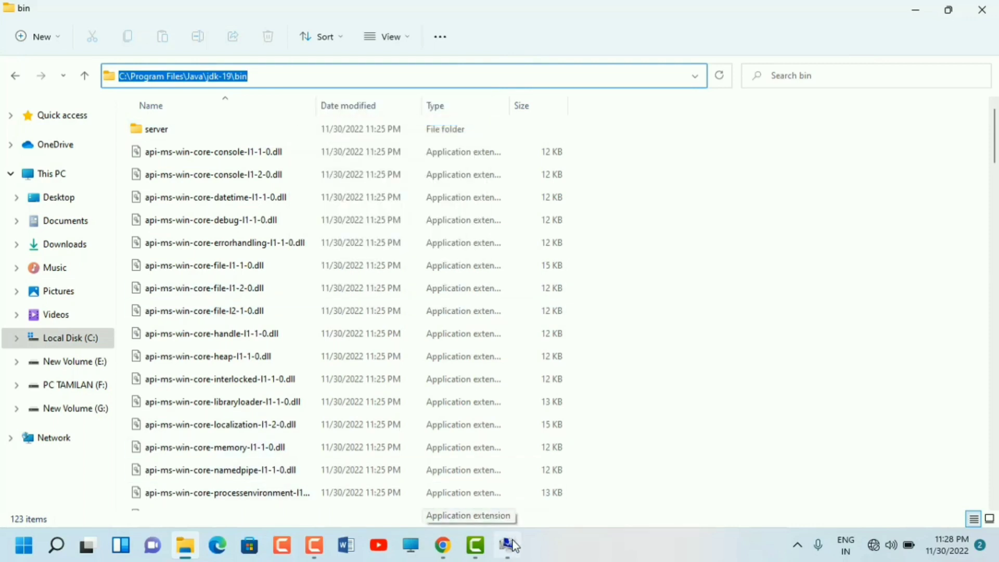
- Add the copied path C:\Program Files\Java\jdk-19\bin as a new entry in the system Path variable
{"action": "left_click", "coordinate": [508, 544]}
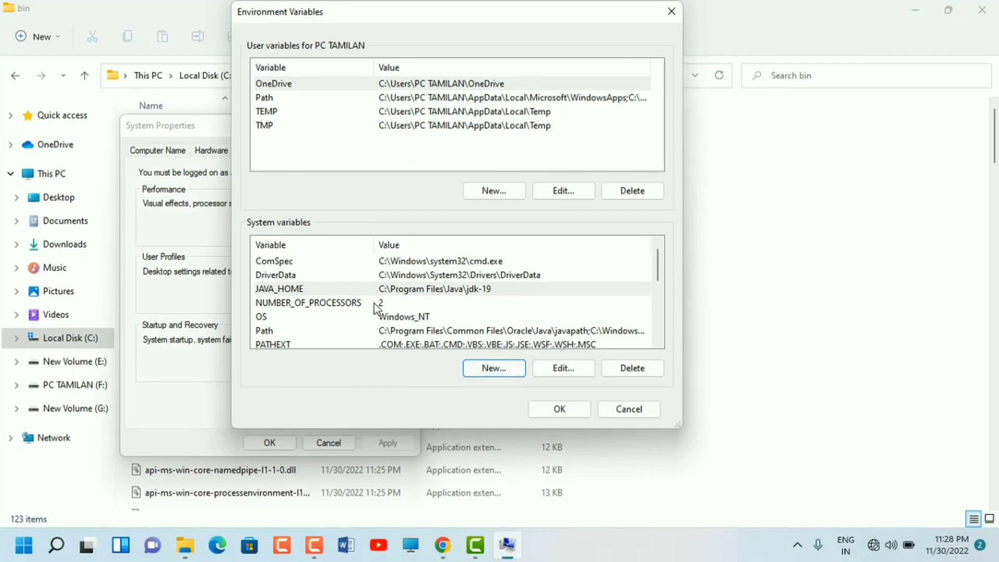
{"action": "scroll", "coordinate": [372, 303], "scroll_direction": "down", "scroll_amount": 1}
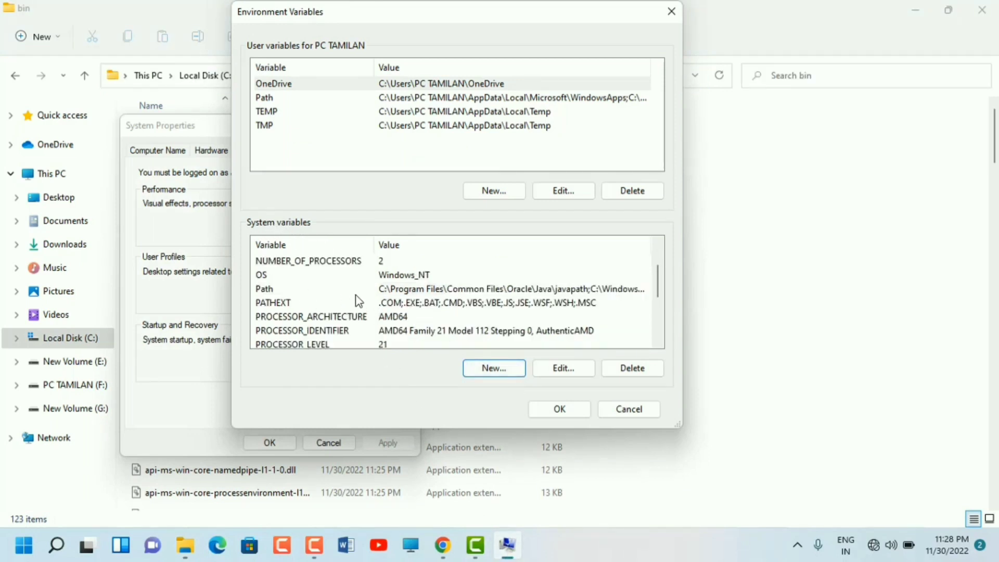
{"action": "left_click", "coordinate": [406, 293]}
{"action": "double_click", "coordinate": [406, 290]}
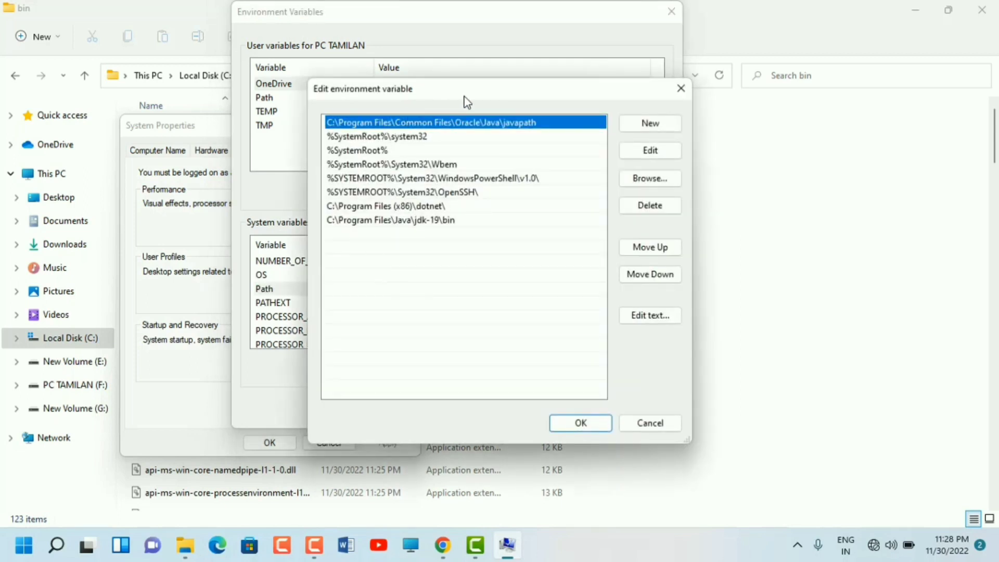
{"action": "left_click", "coordinate": [642, 127]}
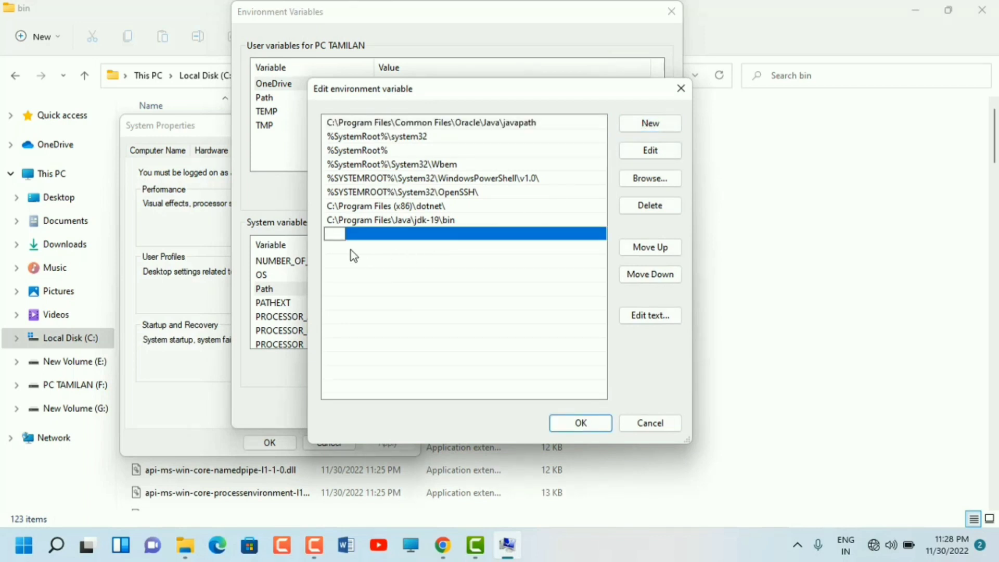
{"action": "right_click", "coordinate": [330, 232]}
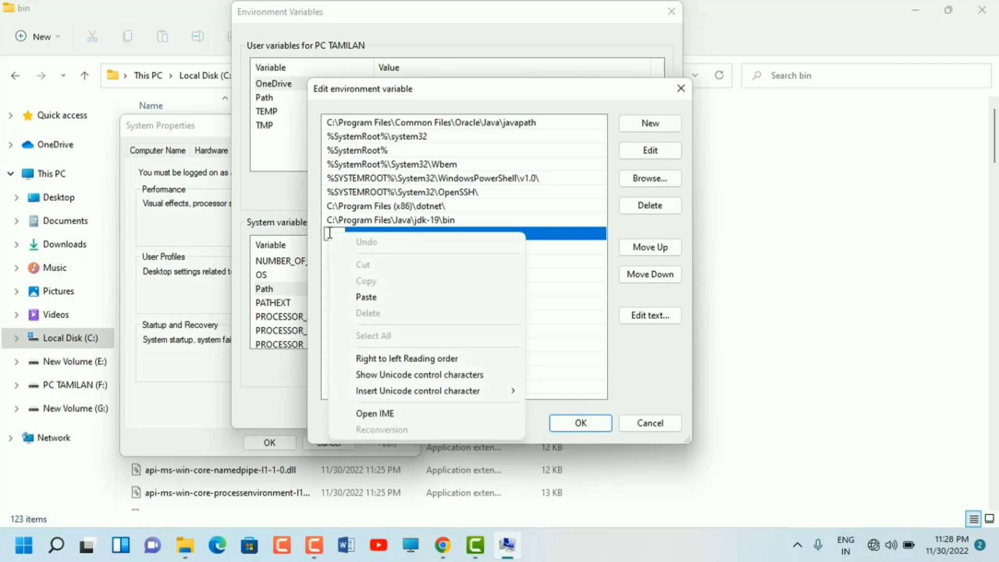
{"action": "left_click", "coordinate": [373, 296]}
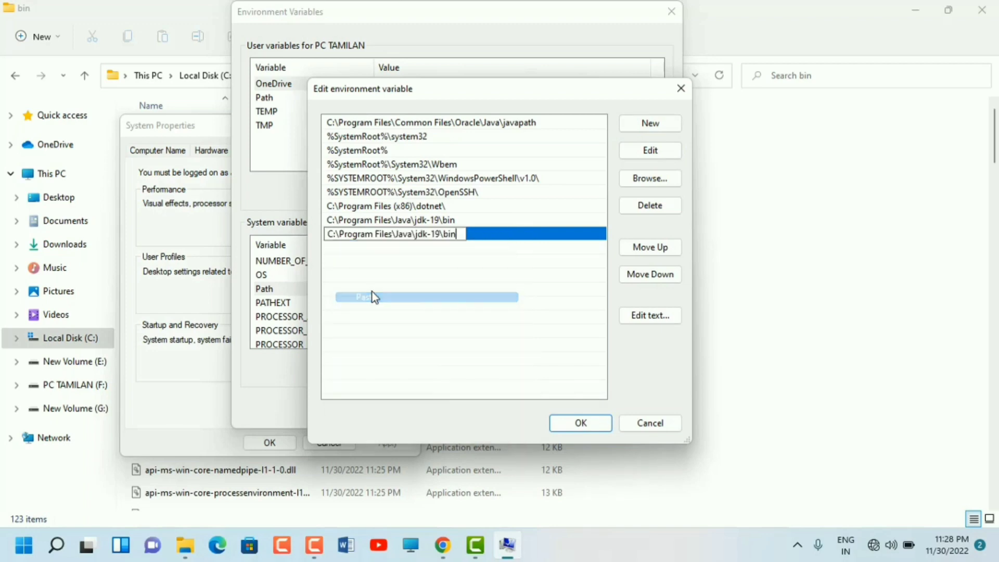
{"action": "left_click", "coordinate": [566, 422]}
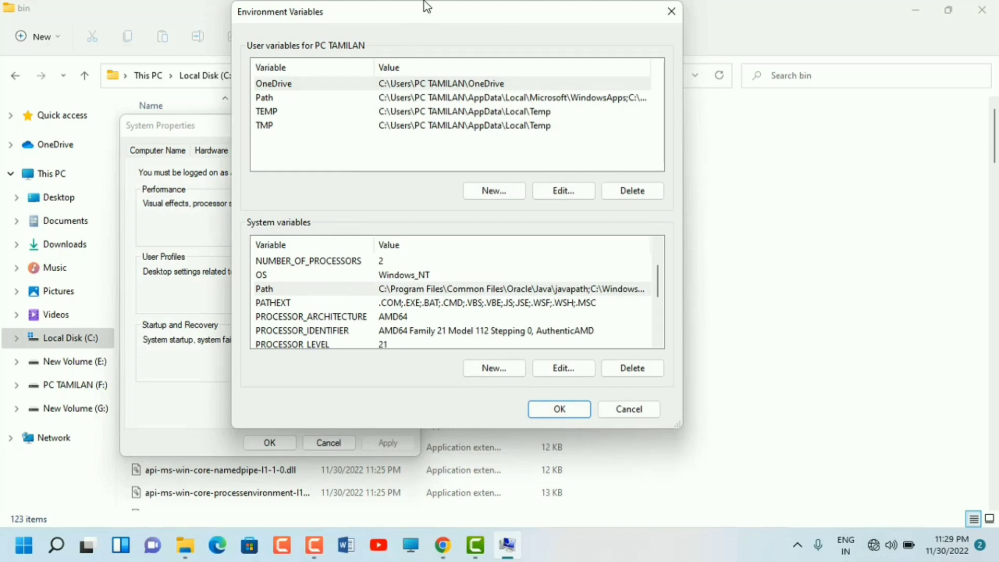
- Browse to the C:\Program Files\Common Files\Oracle\Java\javapath folder in File Explorer
{"action": "left_click", "coordinate": [750, 27]}
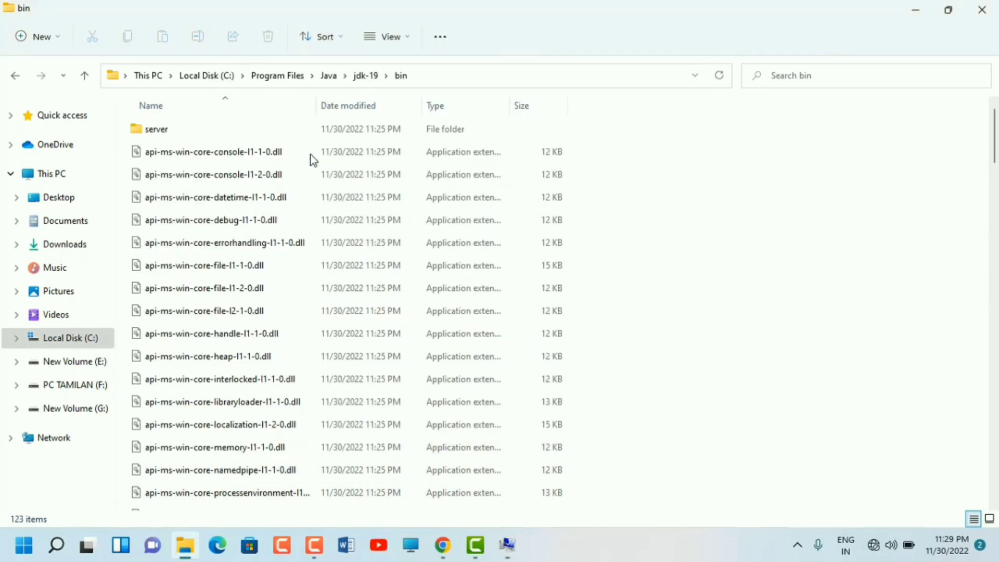
{"action": "left_click", "coordinate": [204, 77]}
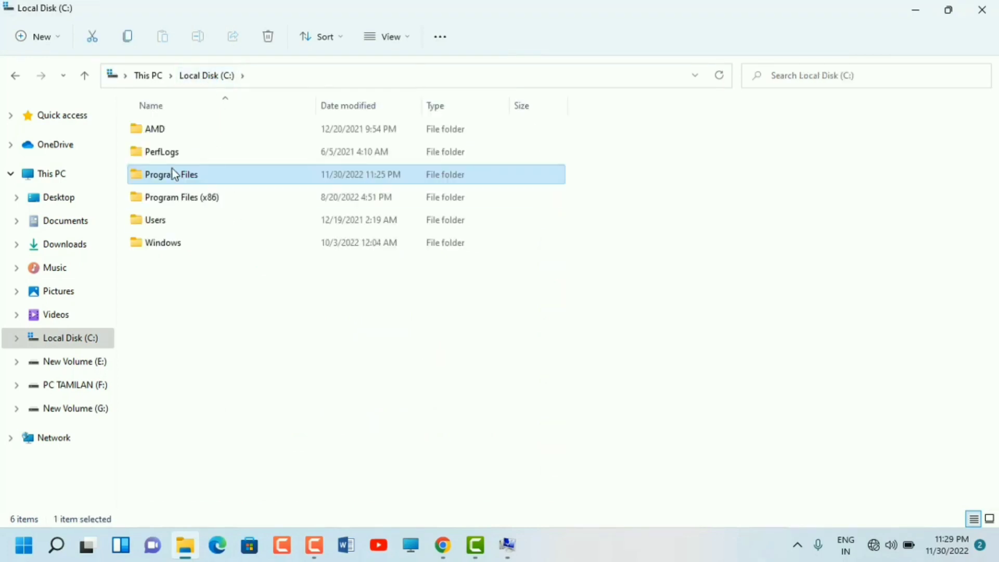
{"action": "double_click", "coordinate": [181, 177]}
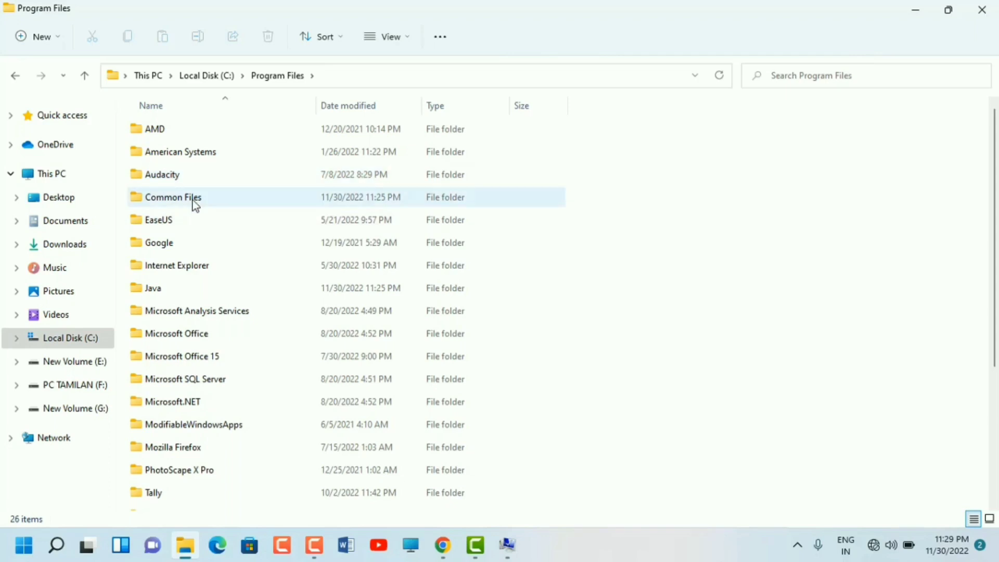
{"action": "mouse_move", "coordinate": [205, 199]}
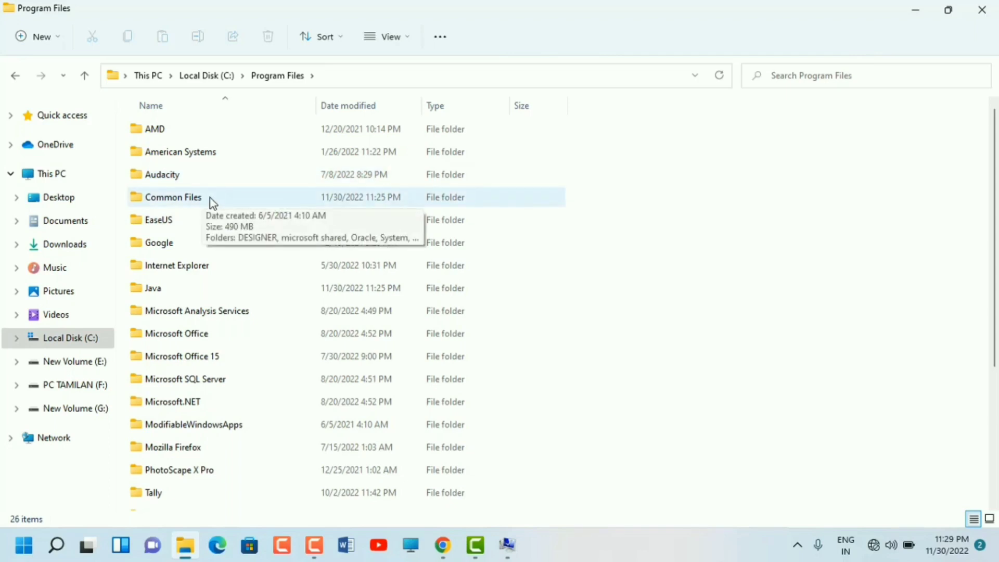
{"action": "double_click", "coordinate": [210, 198]}
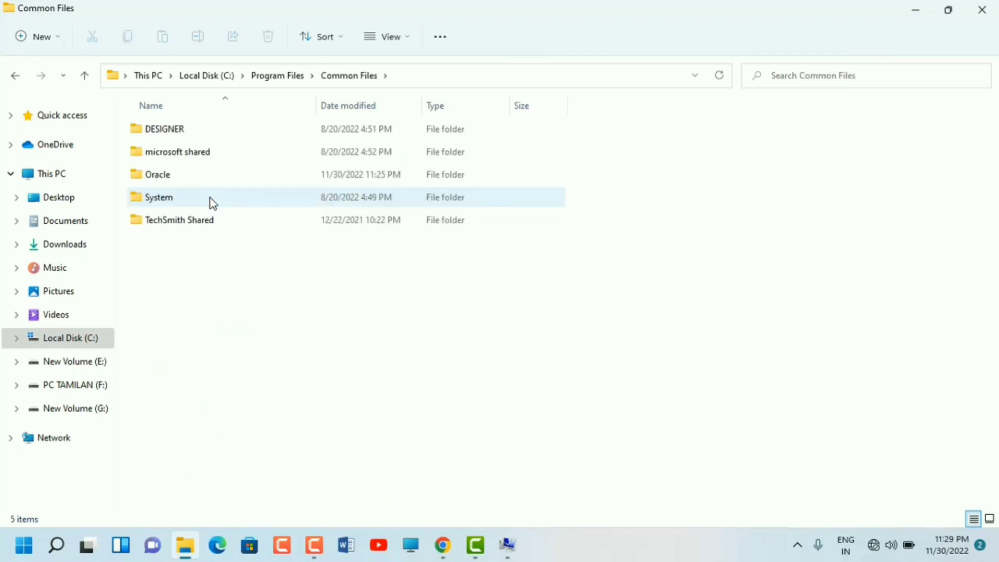
{"action": "mouse_move", "coordinate": [195, 173]}
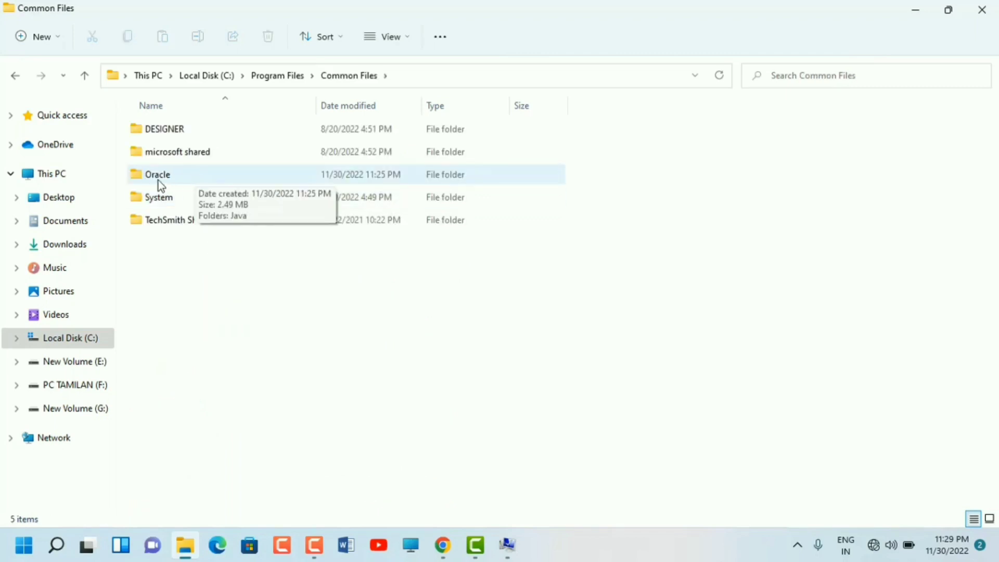
{"action": "double_click", "coordinate": [183, 179]}
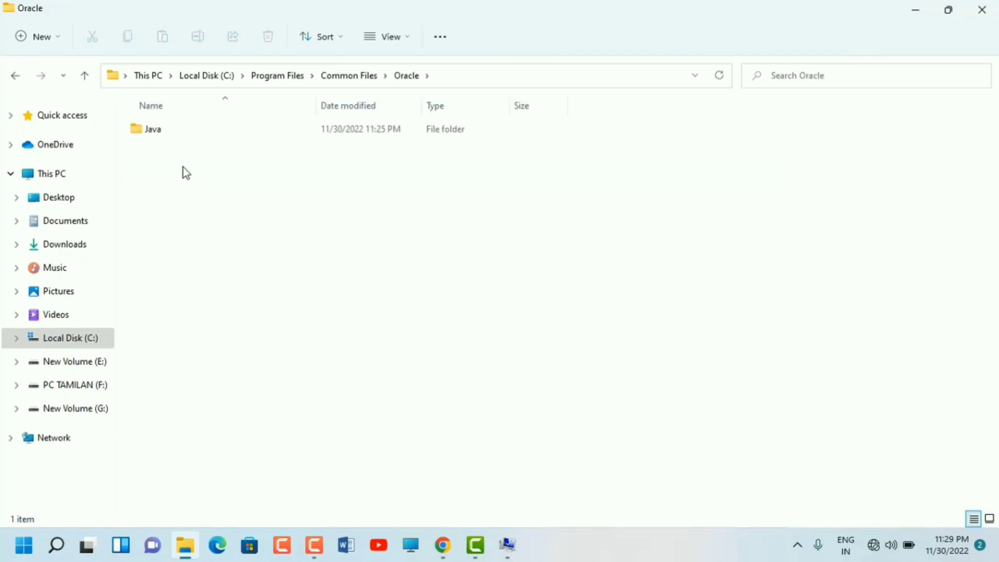
{"action": "left_click", "coordinate": [181, 138]}
{"action": "double_click", "coordinate": [179, 133]}
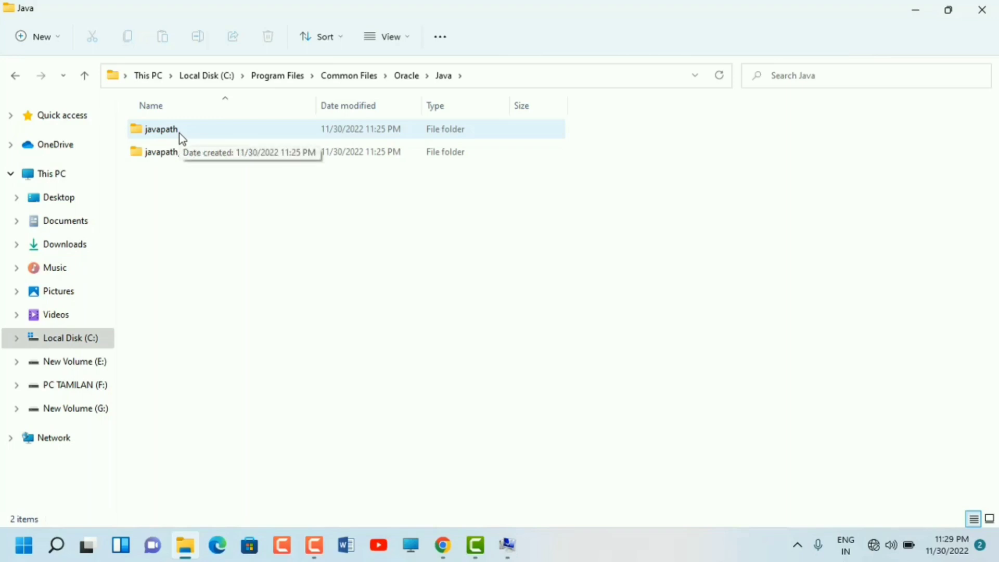
{"action": "double_click", "coordinate": [179, 133]}
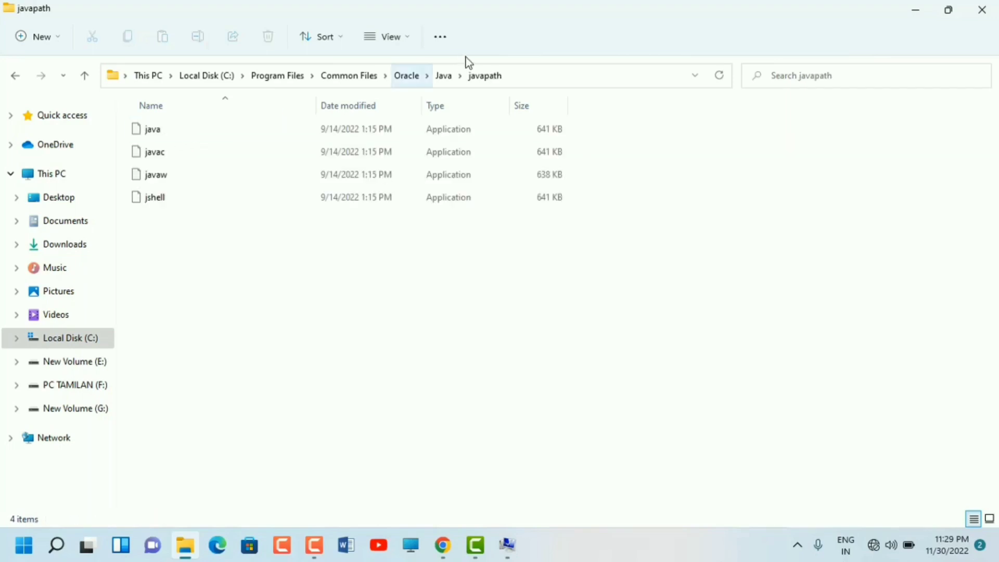
- Copy the full path of the open folder, C:\Program Files\Common Files\Oracle\Java\javapath
{"action": "left_click", "coordinate": [526, 77]}
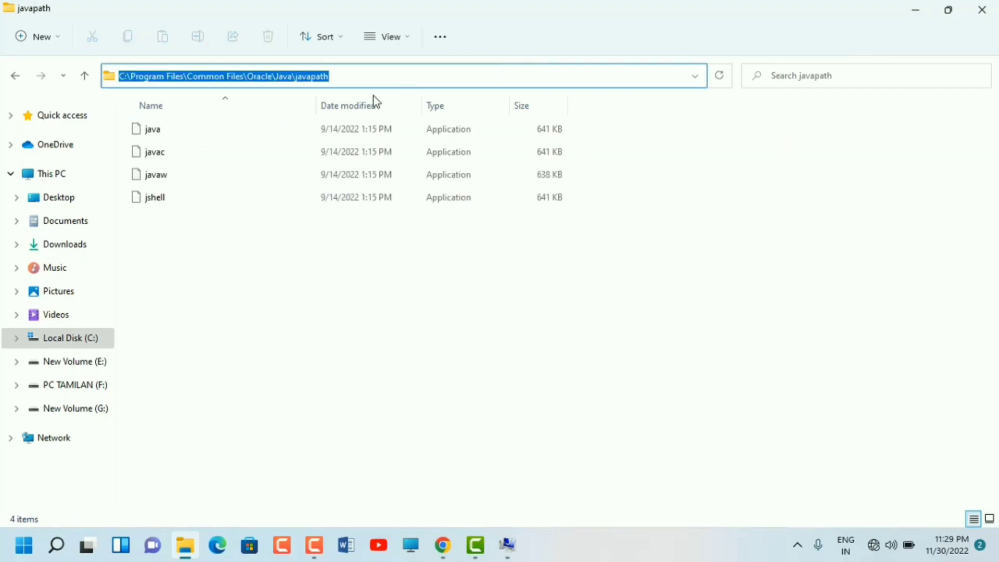
{"action": "right_click", "coordinate": [350, 76]}
{"action": "left_click", "coordinate": [381, 125]}
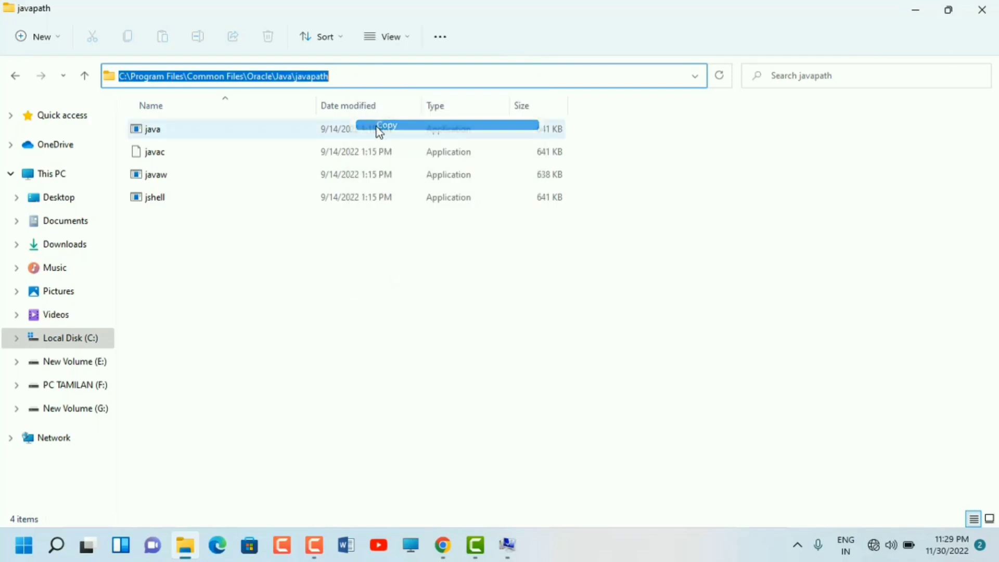
- Add the copied javapath folder path as a new entry in the system Path variable, accept all settings dialogs and minimize File Explorer
{"action": "left_click", "coordinate": [507, 545]}
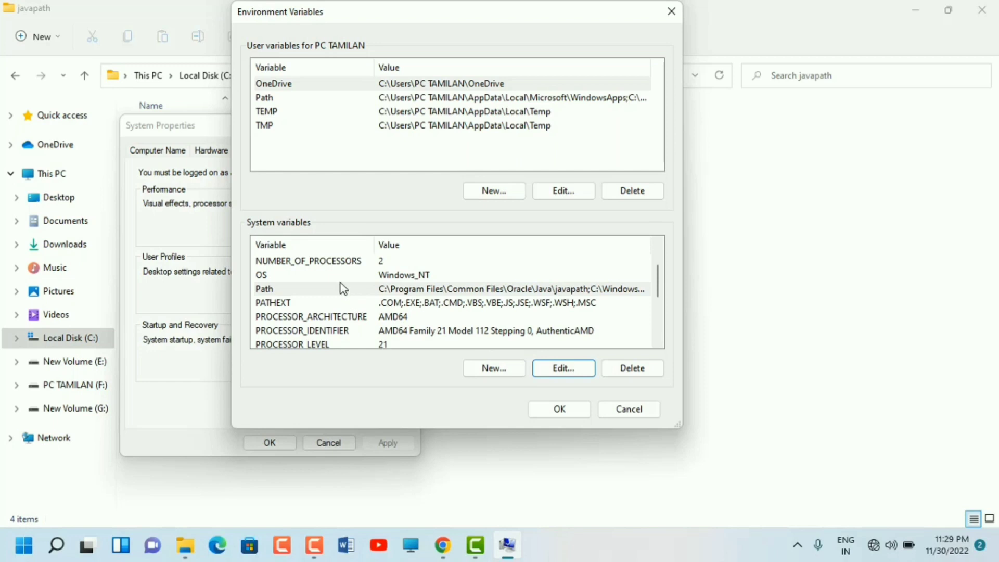
{"action": "double_click", "coordinate": [356, 289]}
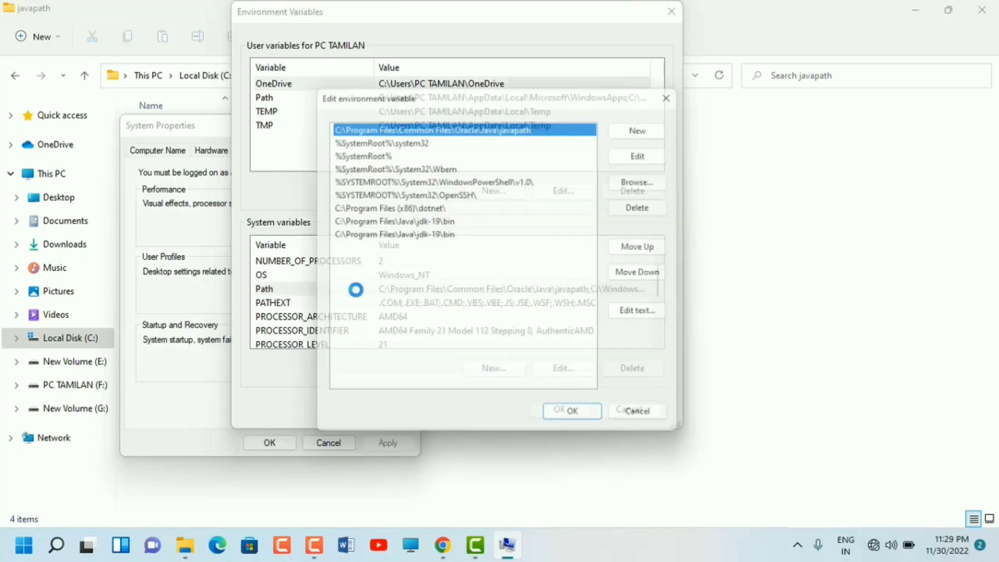
{"action": "left_click", "coordinate": [659, 125]}
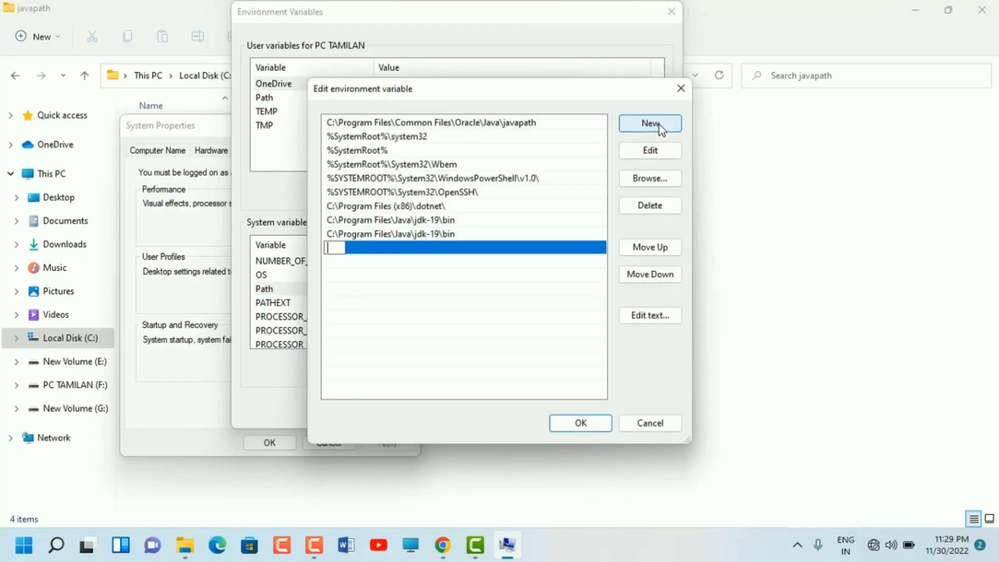
{"action": "right_click", "coordinate": [338, 249]}
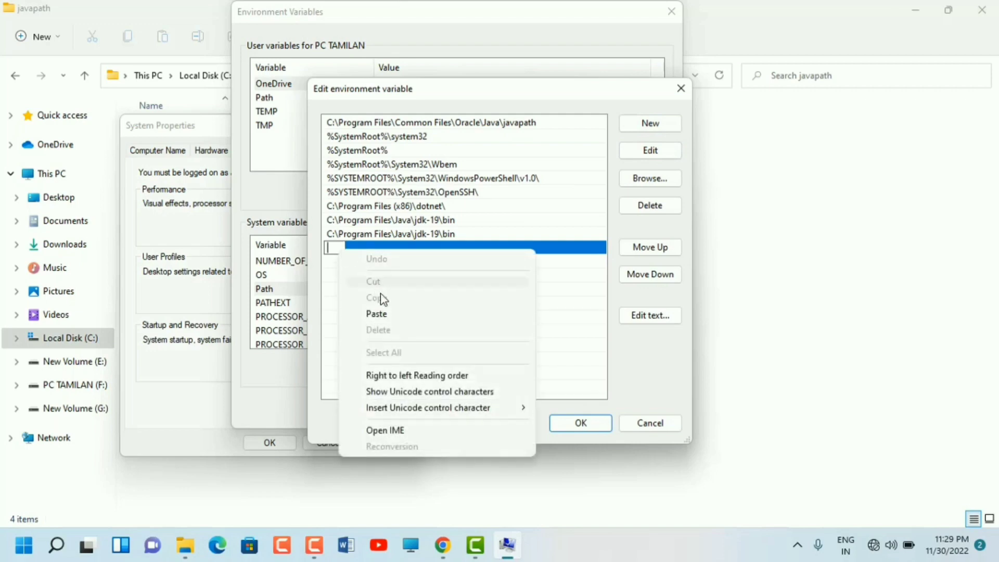
{"action": "left_click", "coordinate": [385, 312]}
{"action": "left_click", "coordinate": [582, 424]}
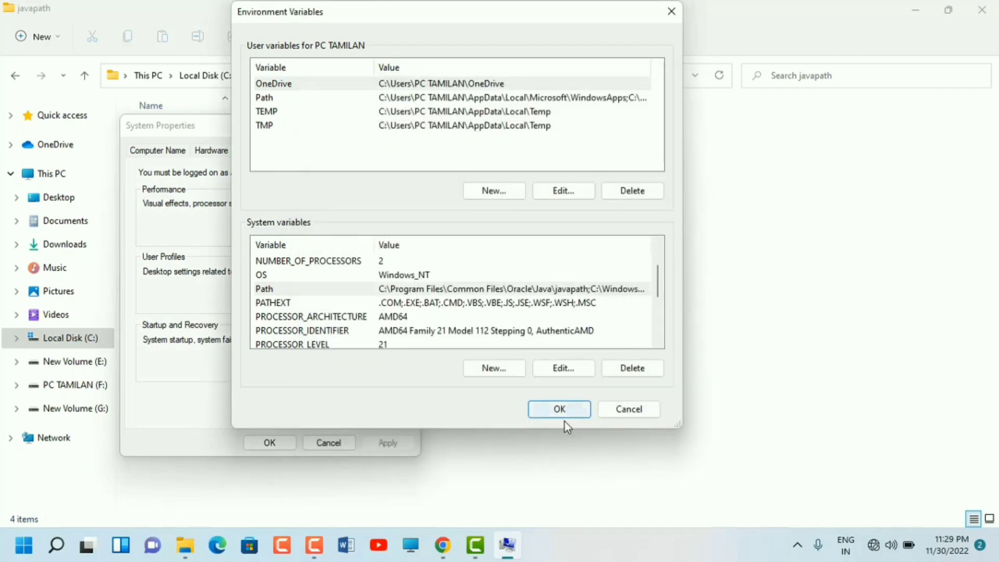
{"action": "left_click", "coordinate": [556, 417]}
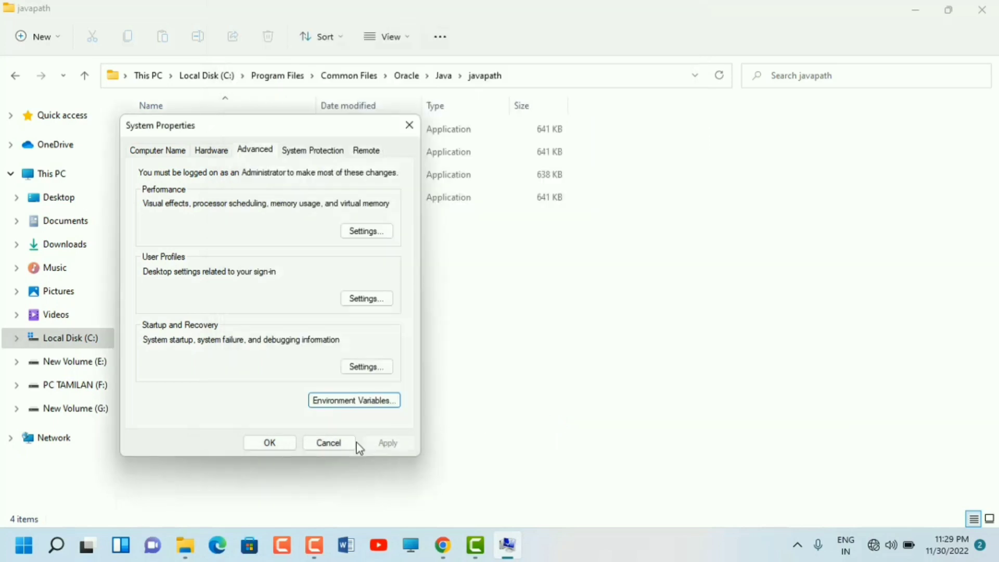
{"action": "left_click", "coordinate": [269, 443]}
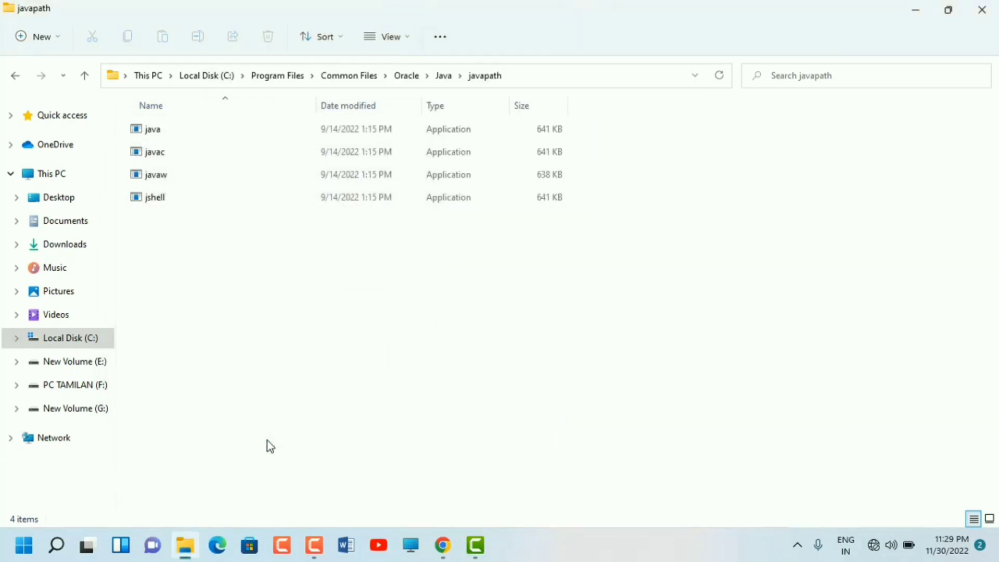
{"action": "left_click", "coordinate": [917, 10]}
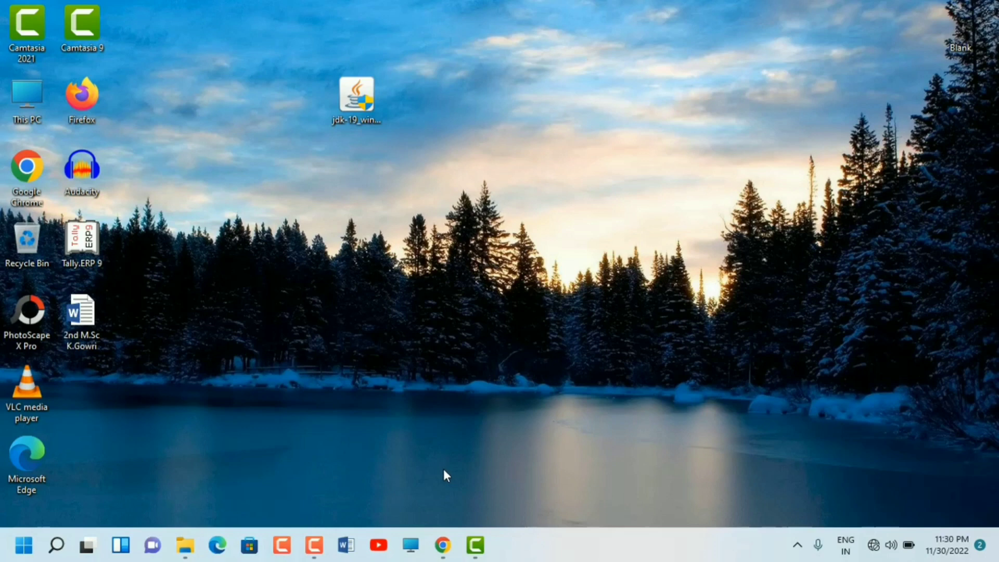
- Open the java folder on New Volume (E:) in File Explorer
{"action": "left_click", "coordinate": [188, 544]}
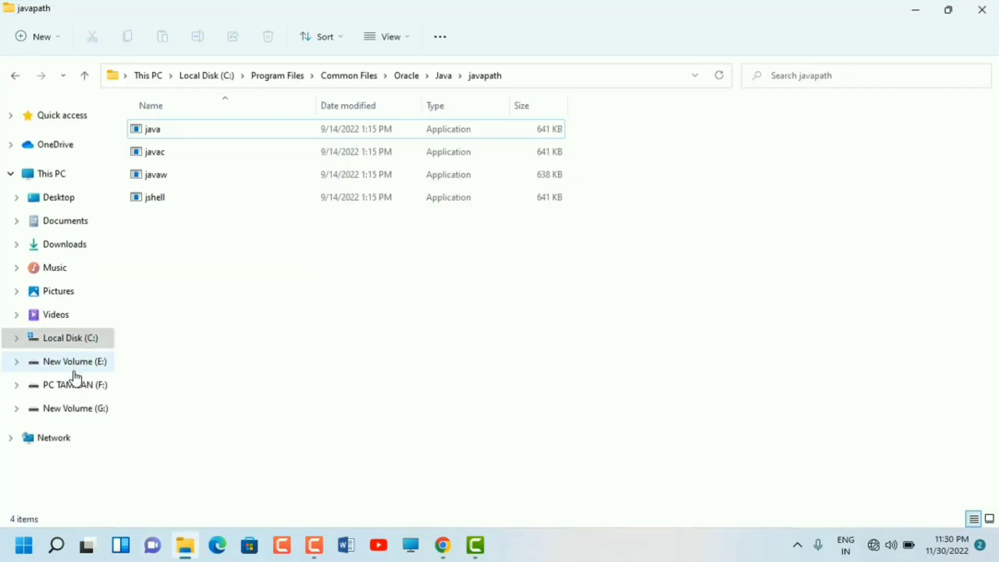
{"action": "left_click", "coordinate": [75, 374]}
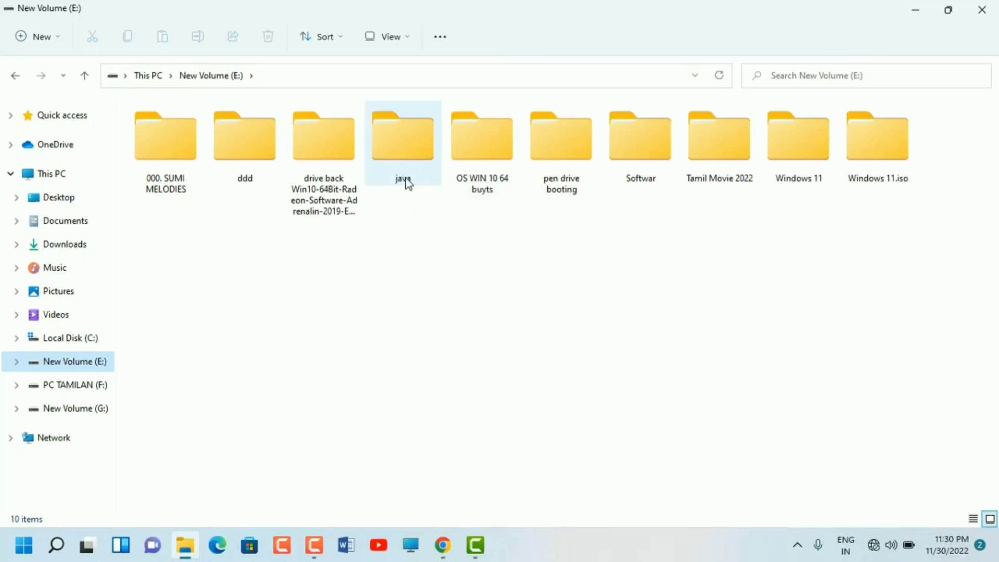
{"action": "double_click", "coordinate": [405, 164]}
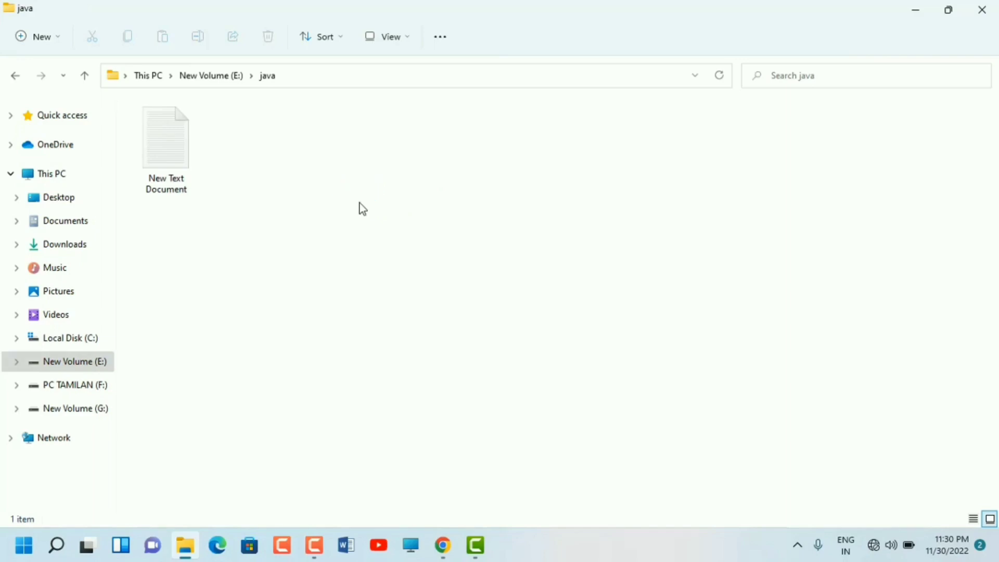
{"action": "right_click", "coordinate": [383, 219]}
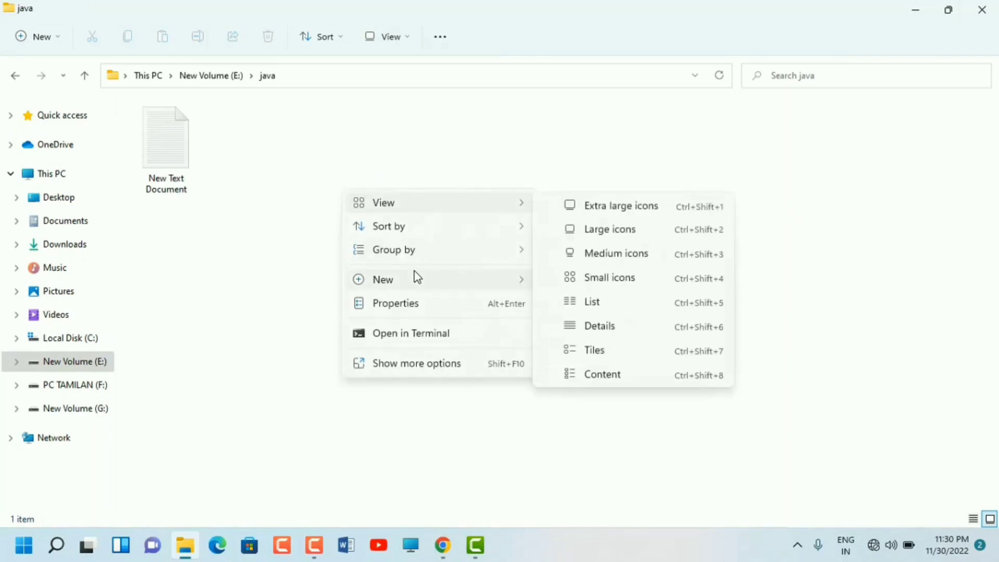
{"action": "mouse_move", "coordinate": [419, 284]}
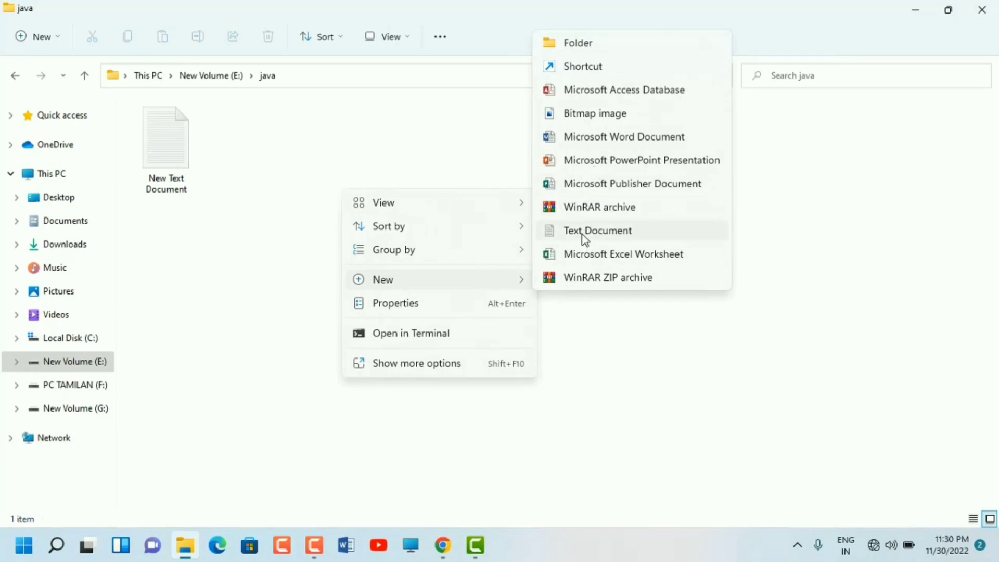
{"action": "left_click", "coordinate": [325, 179]}
- Open the existing New Text Document from the java folder in Notepad
{"action": "left_click", "coordinate": [173, 161]}
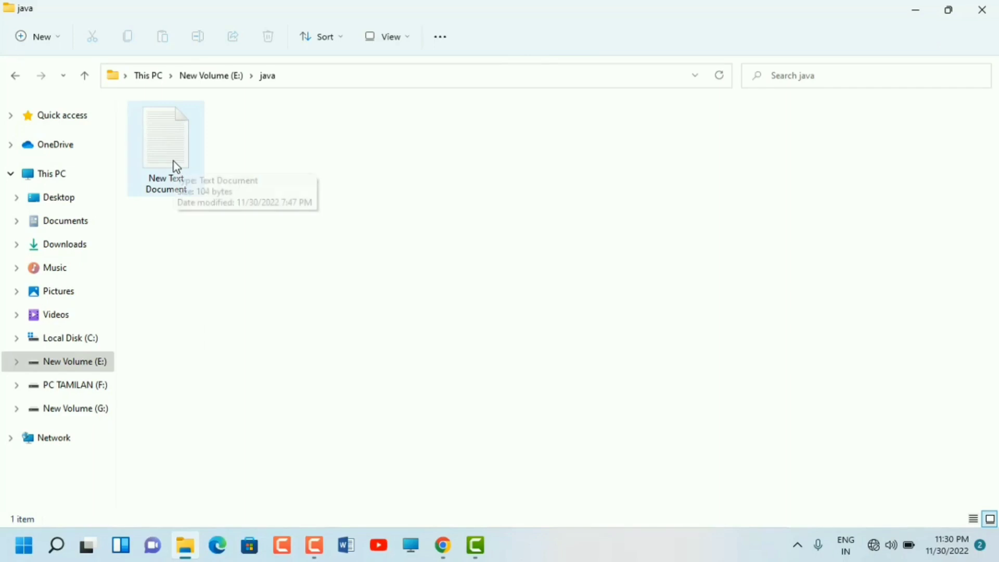
{"action": "left_click", "coordinate": [174, 161]}
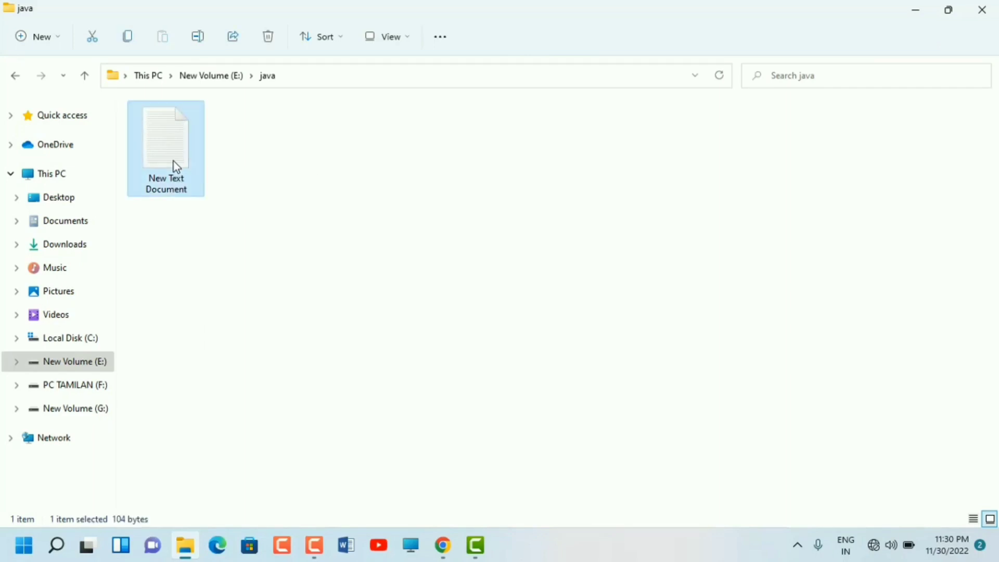
{"action": "double_click", "coordinate": [173, 162]}
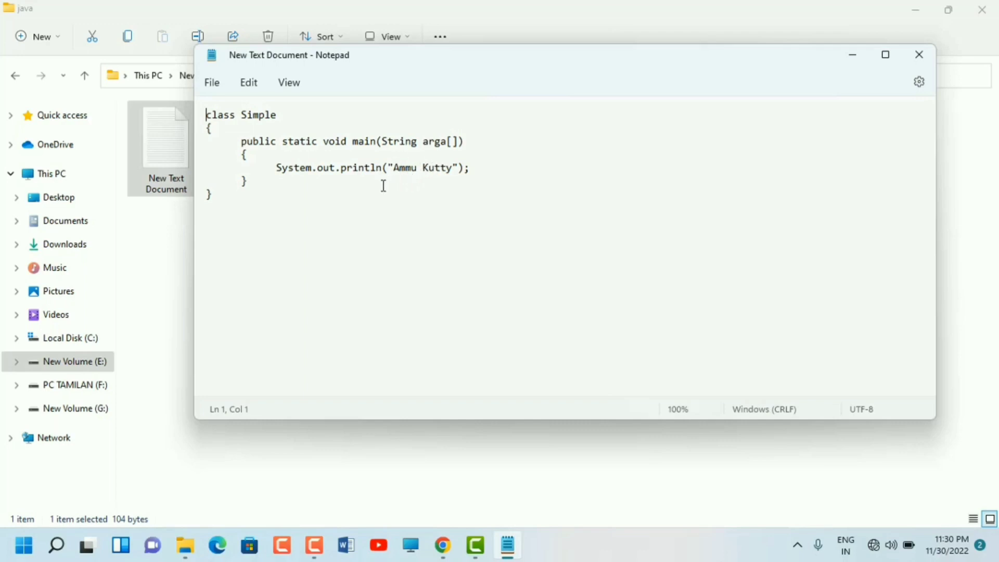
- Save a copy of the document as Simple.java in the E: java folder and minimize Notepad
{"action": "left_click", "coordinate": [213, 92]}
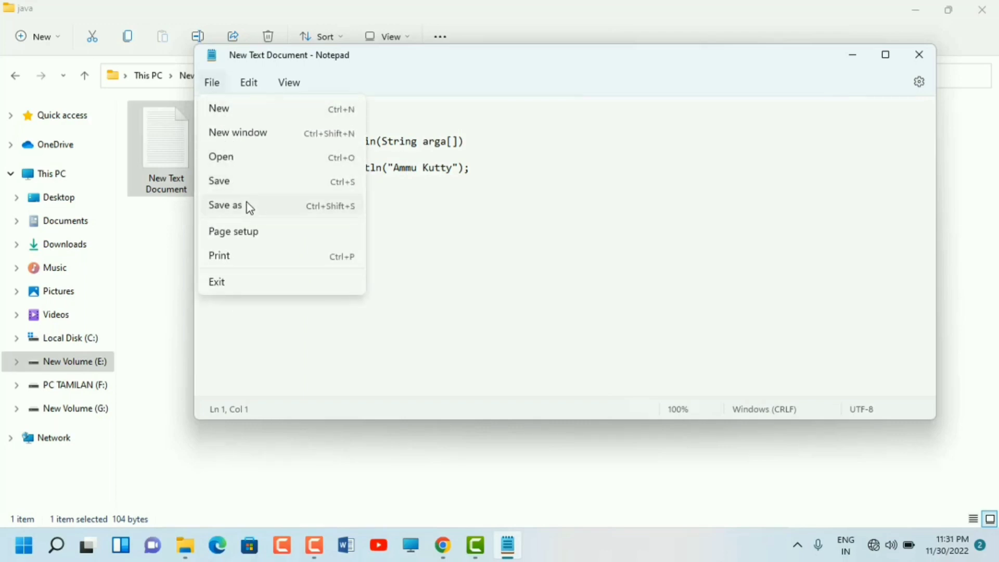
{"action": "left_click", "coordinate": [250, 207]}
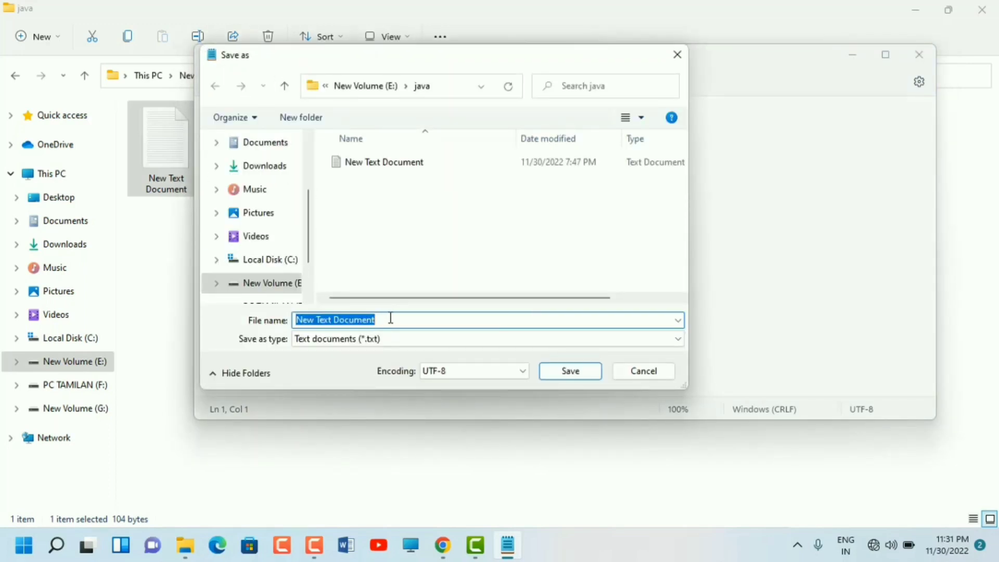
{"action": "key", "text": "BackSpace"}
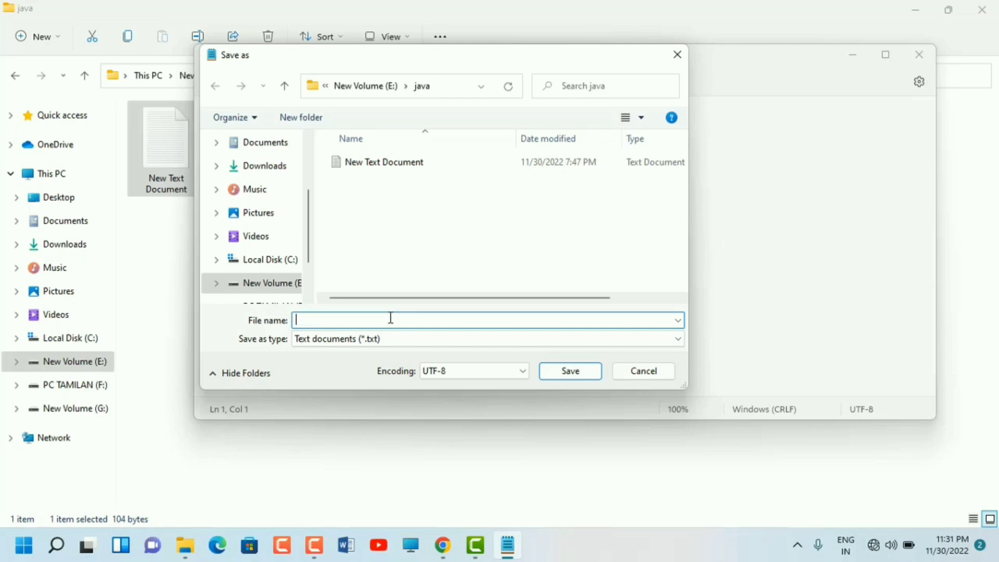
{"action": "type", "text": "Simple.java"}
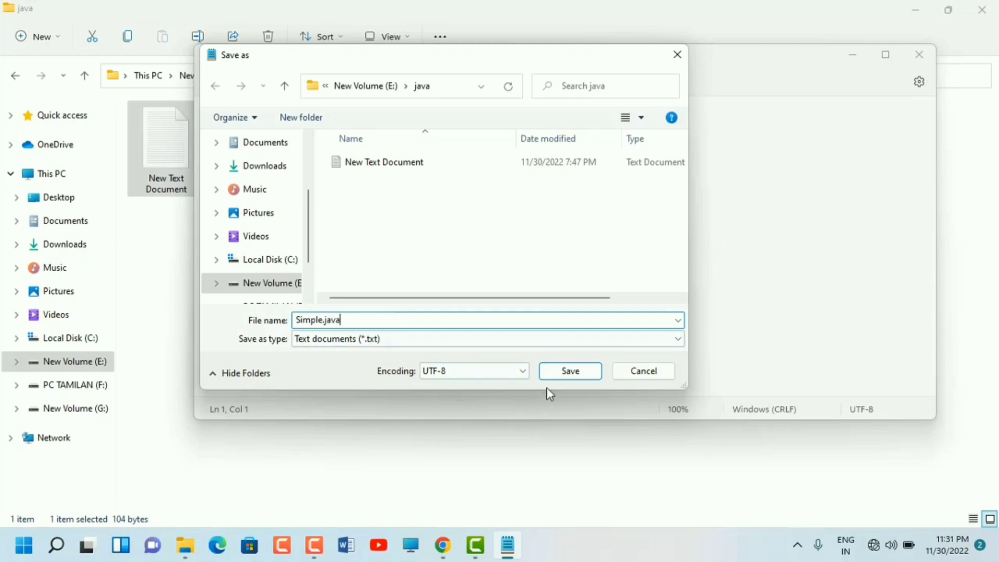
{"action": "left_click", "coordinate": [559, 377]}
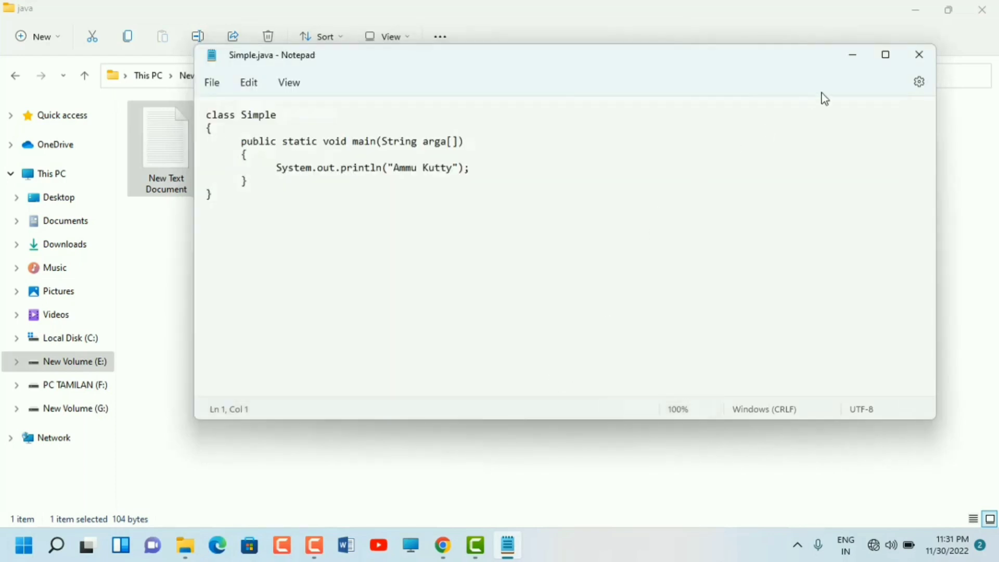
{"action": "left_click", "coordinate": [852, 55]}
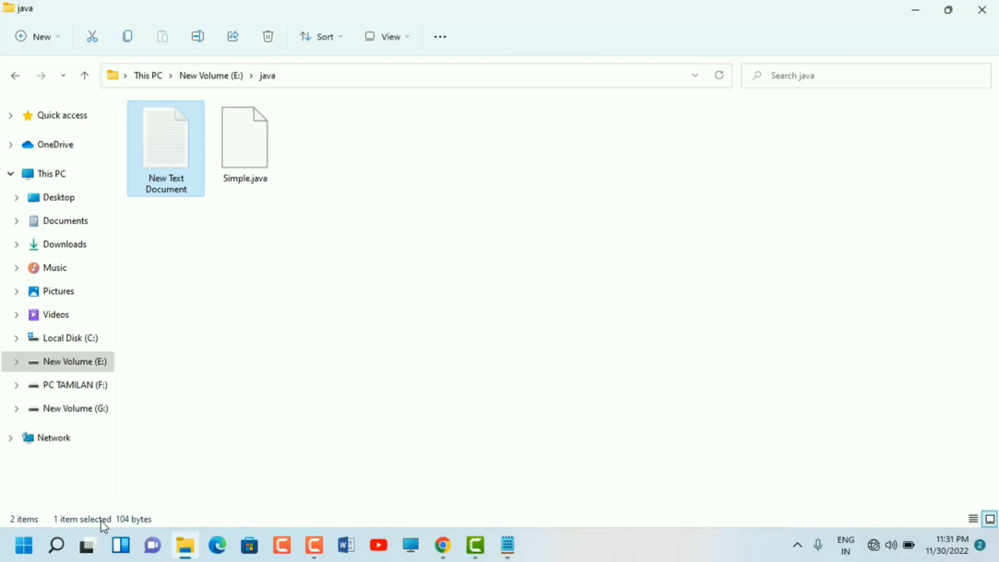
- Search Windows for cmd and open Command Prompt
{"action": "left_click", "coordinate": [60, 553]}
{"action": "left_click", "coordinate": [60, 554]}
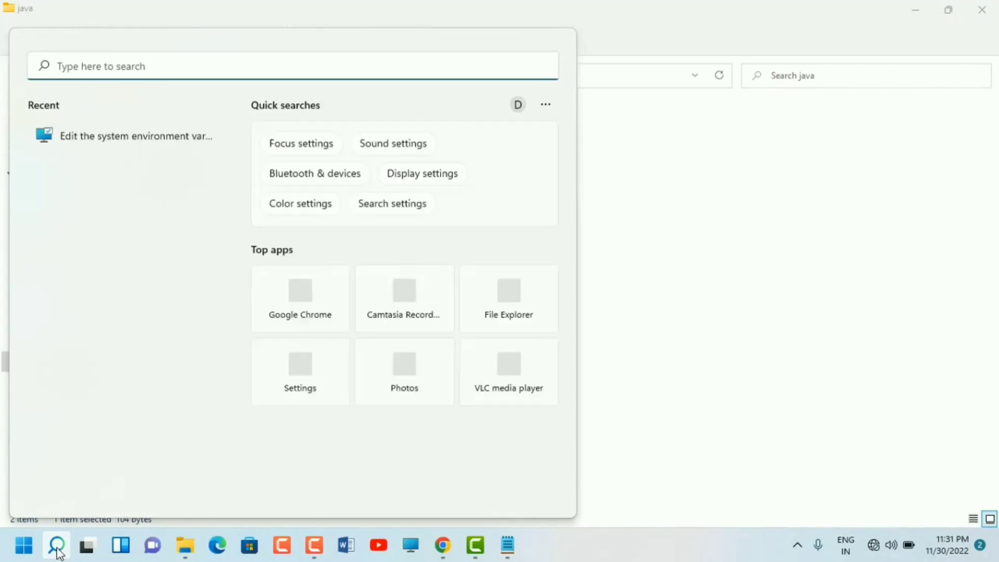
{"action": "type", "text": "cmd"}
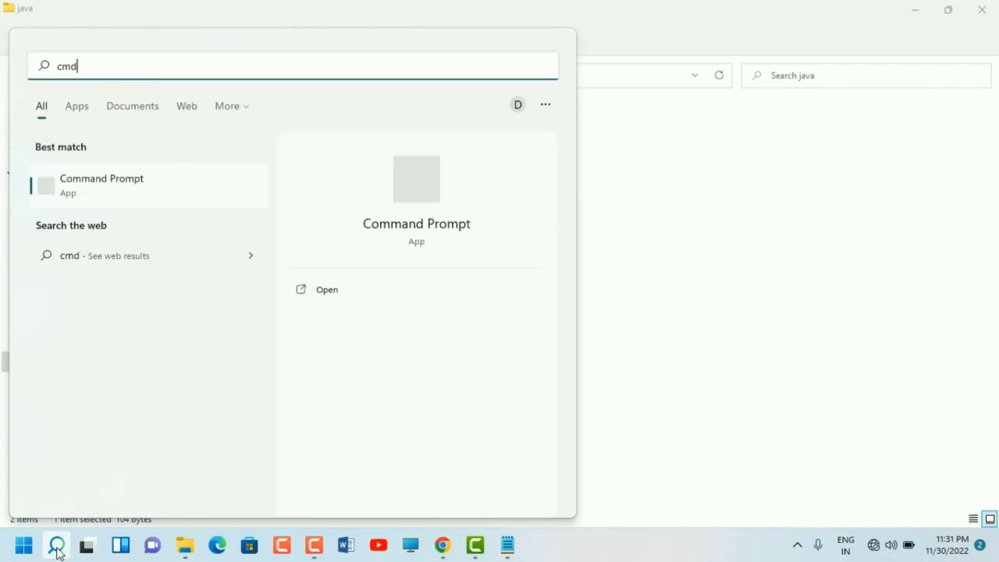
{"action": "key", "text": "Return"}
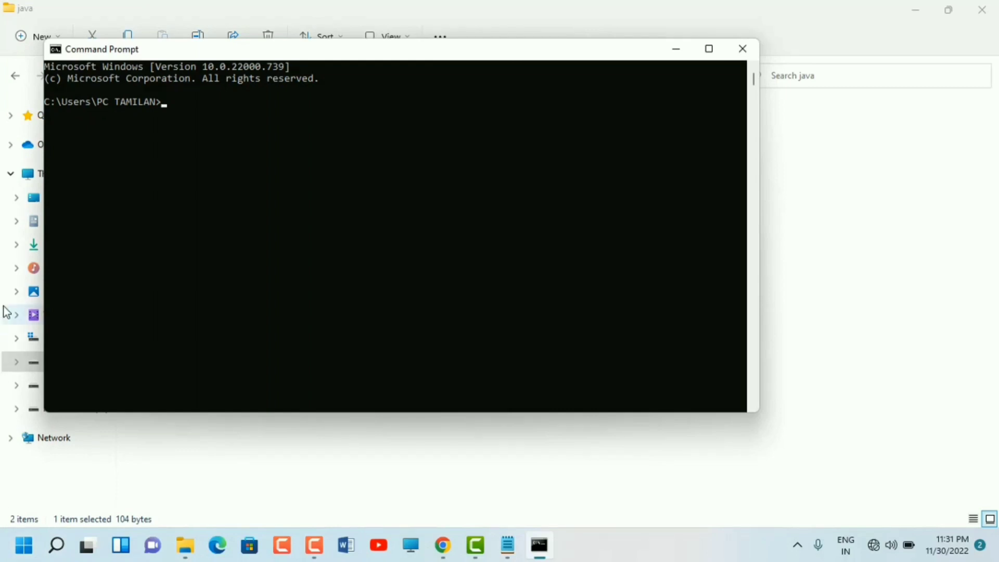
- Go to the root directory with cd/ and switch to the E: drive in Command Prompt
{"action": "type", "text": "cd/"}
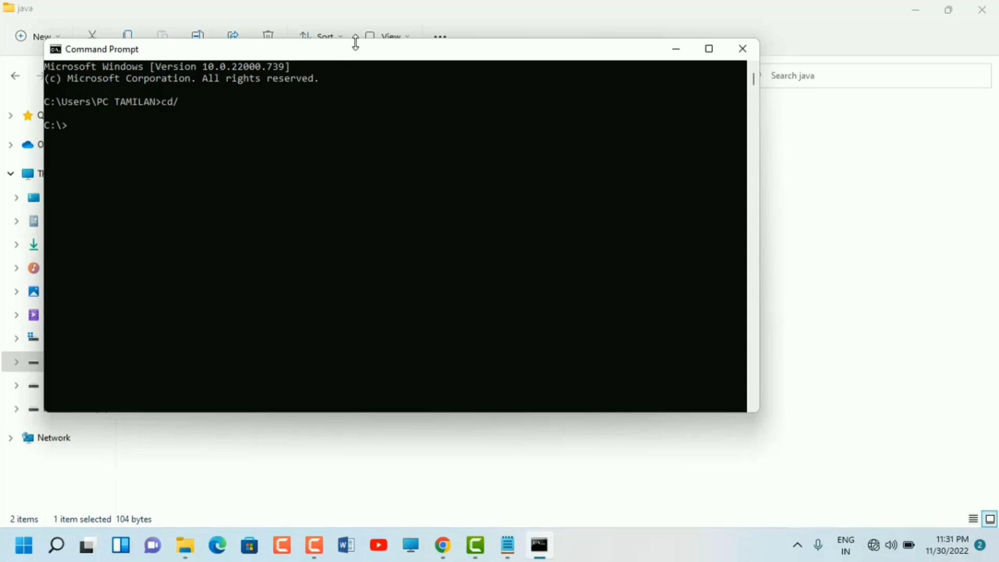
{"action": "left_click_drag", "start_coordinate": [362, 57], "coordinate": [474, 72]}
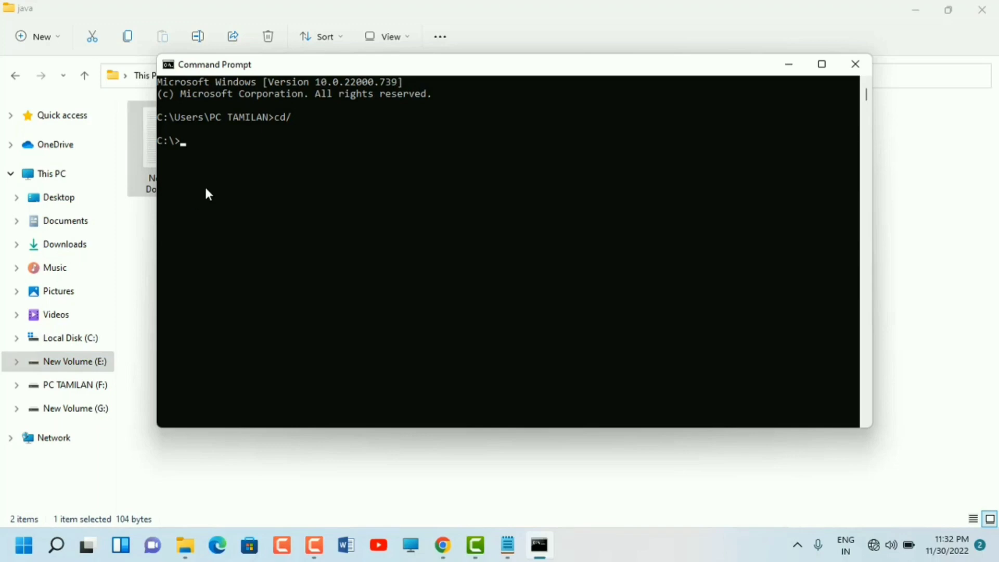
{"action": "type", "text": "E:"}
{"action": "key", "text": "Return"}
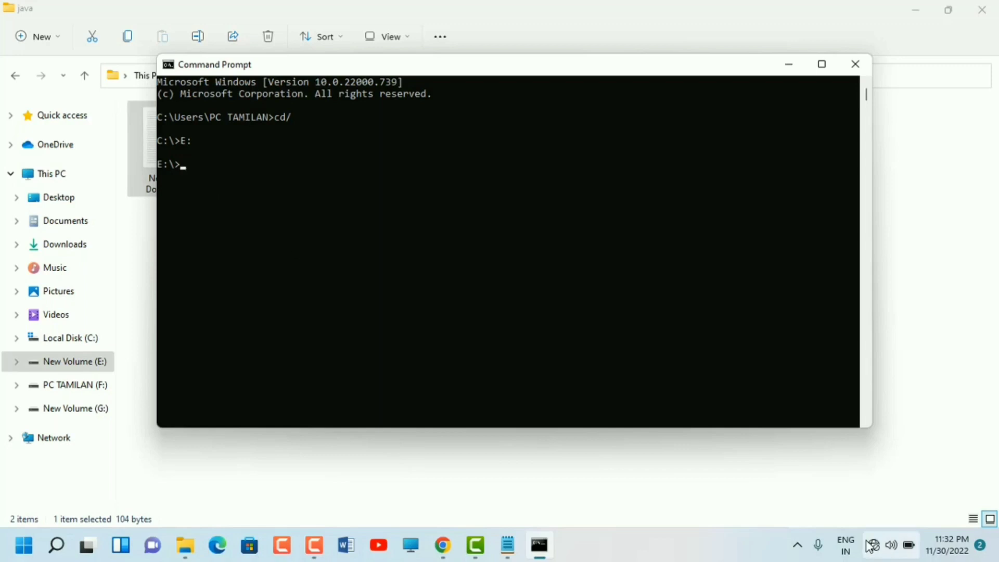
- Start a set path= command in Command Prompt, and copy the folder path C:\Program Files\Java\jdk-19\bin from File Explorer
{"action": "type", "text": "set path="}
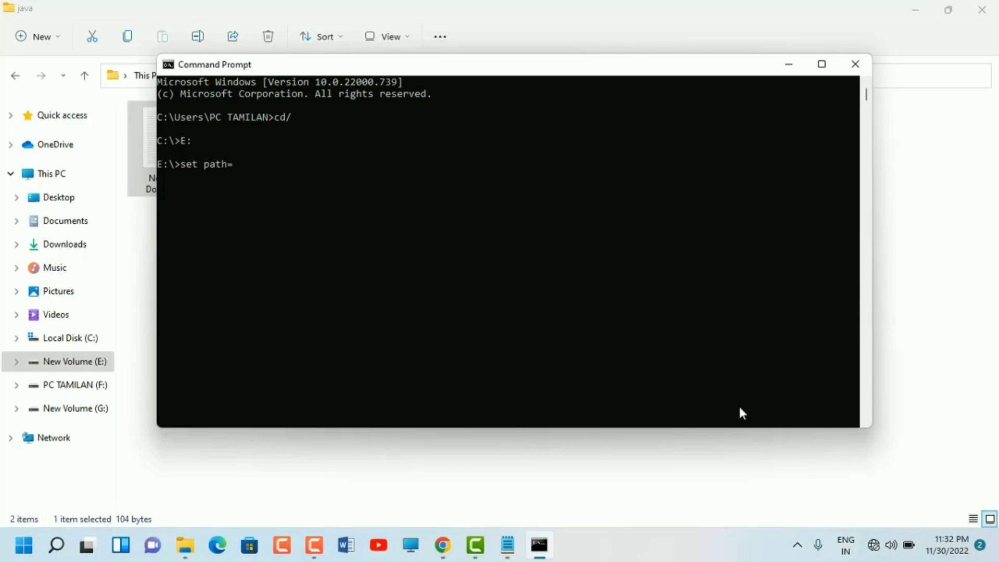
{"action": "left_click", "coordinate": [89, 346]}
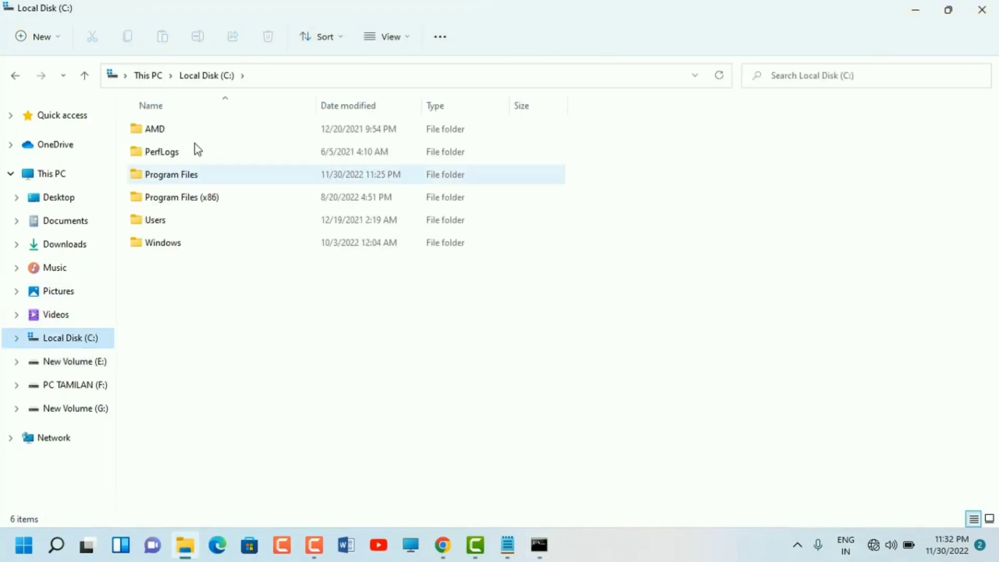
{"action": "left_click", "coordinate": [209, 171]}
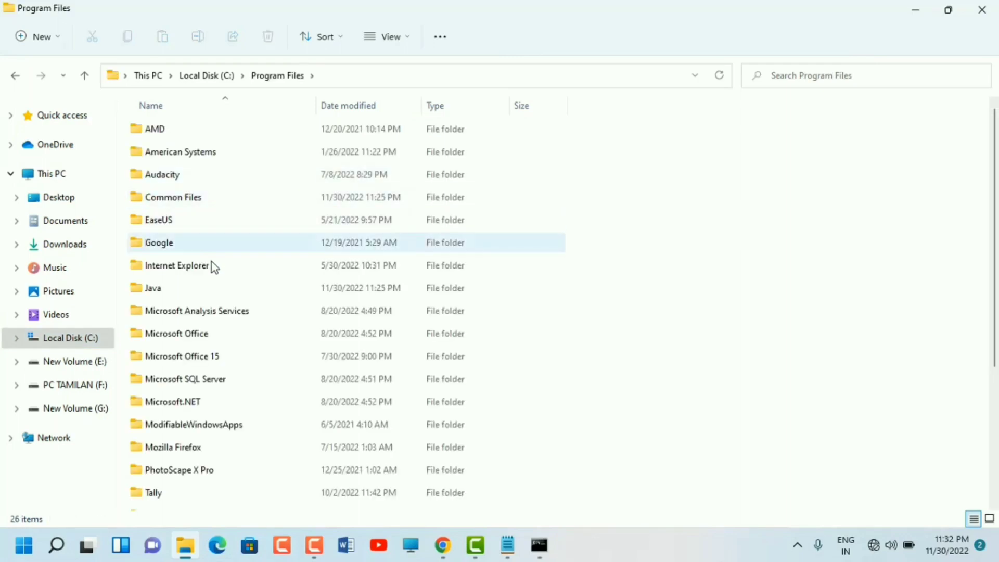
{"action": "double_click", "coordinate": [213, 295]}
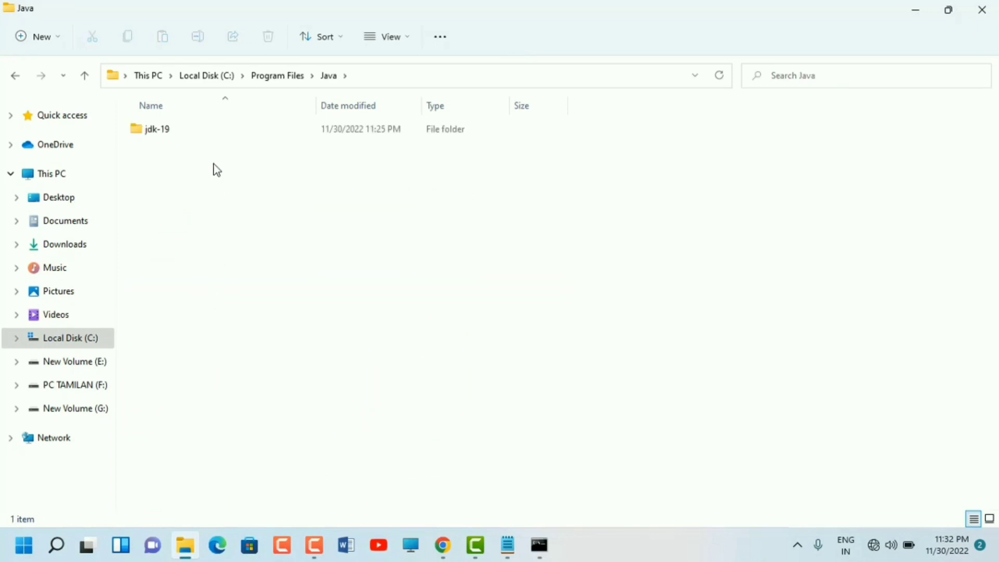
{"action": "double_click", "coordinate": [203, 130]}
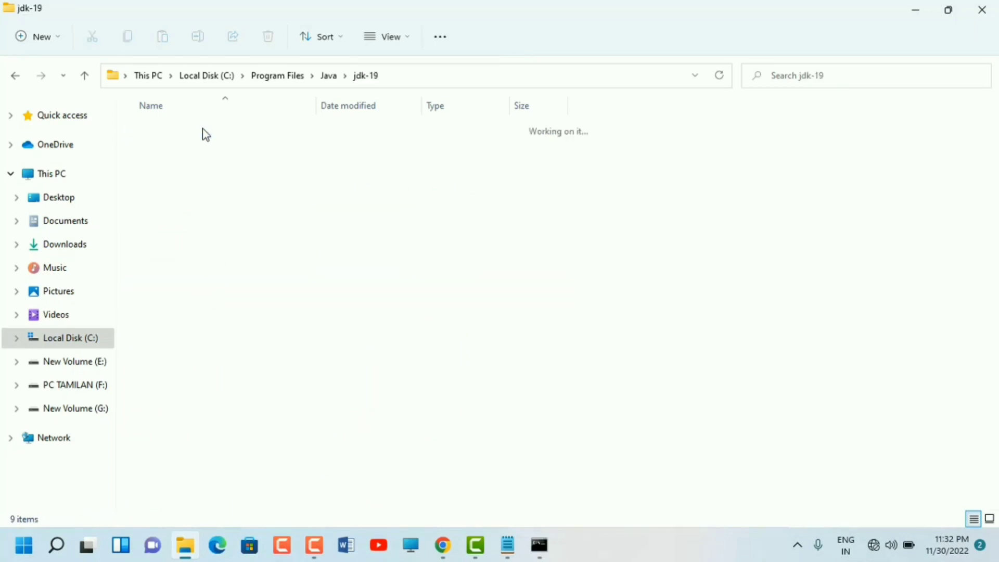
{"action": "left_click", "coordinate": [206, 133]}
{"action": "double_click", "coordinate": [207, 133]}
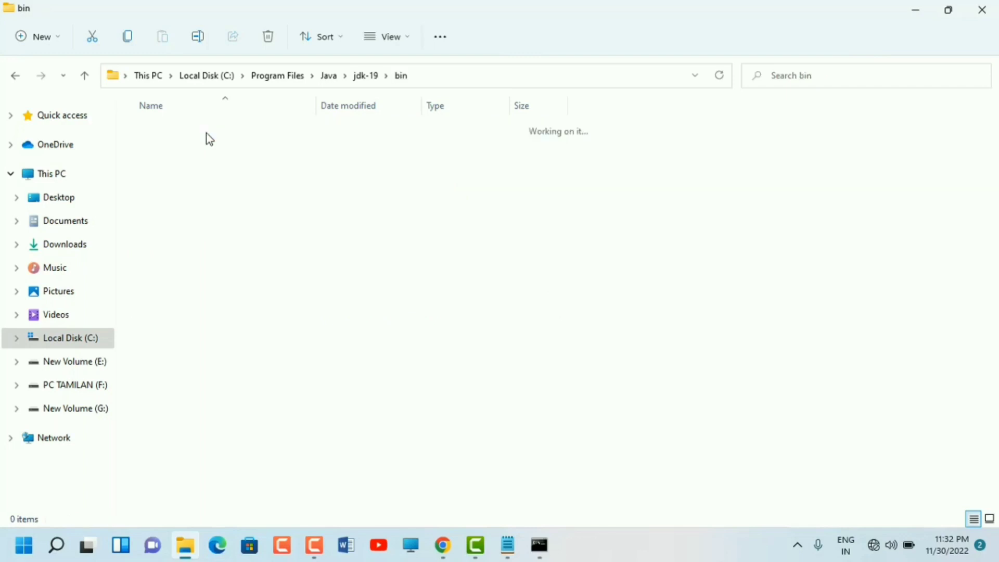
{"action": "left_click", "coordinate": [435, 74]}
{"action": "right_click", "coordinate": [292, 72]}
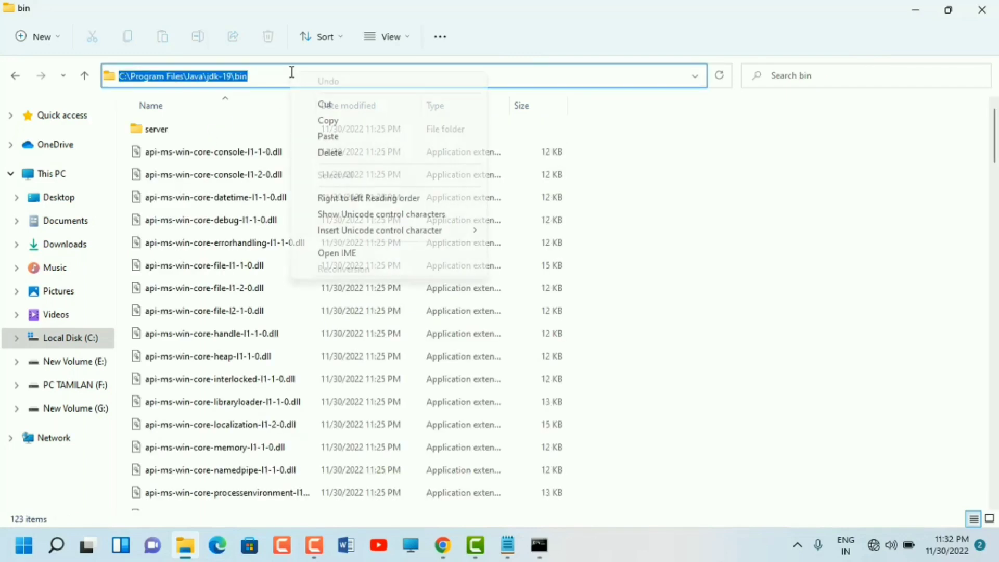
{"action": "left_click", "coordinate": [323, 131]}
- Paste the copied jdk-19 bin path after set path= in Command Prompt and run the command
{"action": "left_click", "coordinate": [539, 545]}
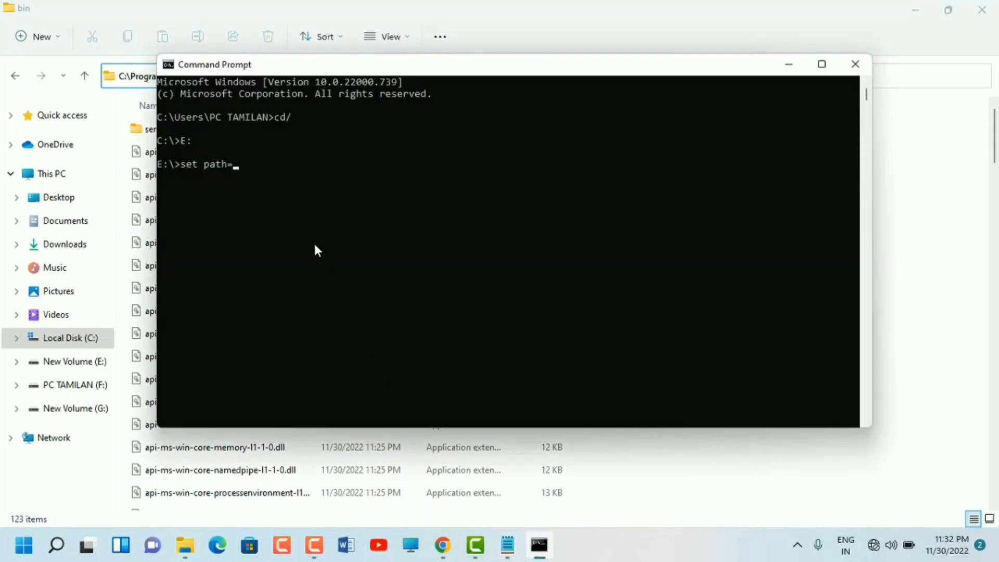
{"action": "right_click", "coordinate": [240, 70]}
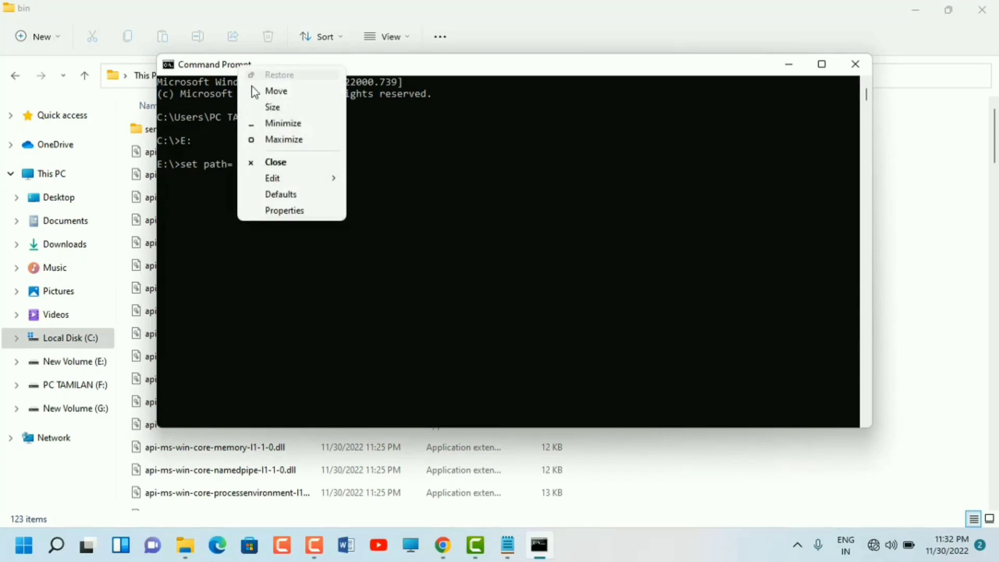
{"action": "mouse_move", "coordinate": [297, 183]}
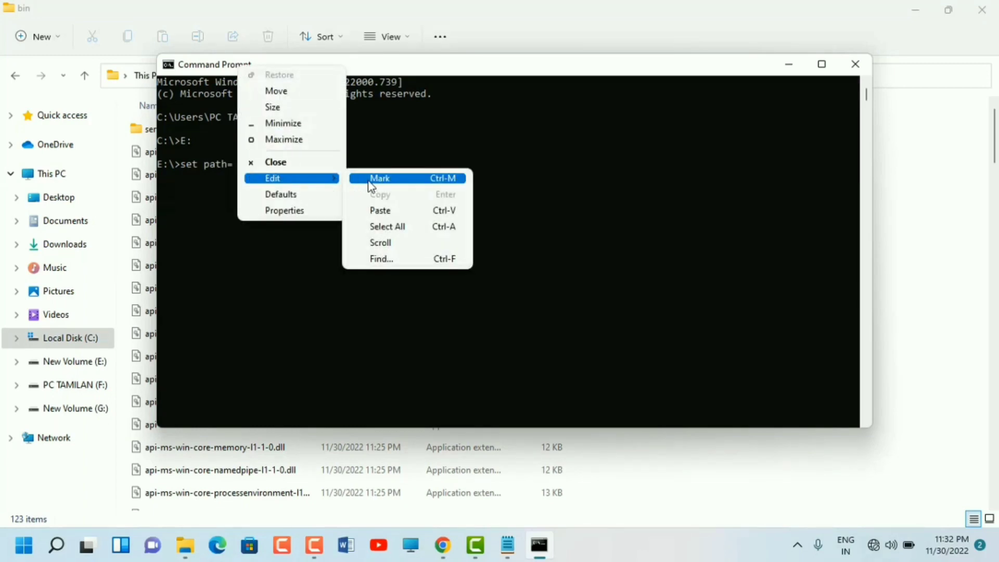
{"action": "left_click", "coordinate": [378, 212]}
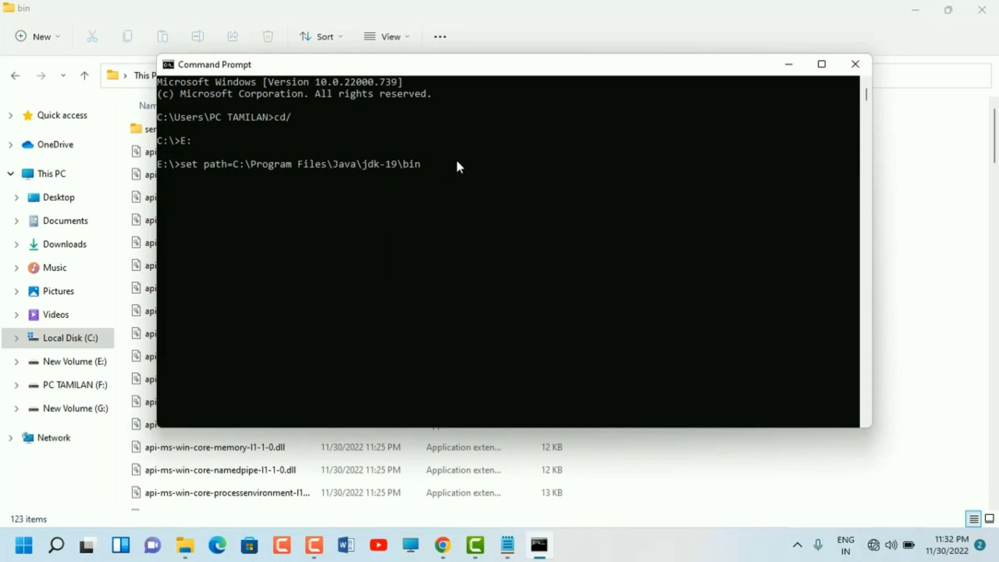
{"action": "key", "text": "Return"}
- Change to the java folder with cd java and compile the program with javac Simple.java
{"action": "key", "text": "Return"}
{"action": "type", "text": "c Si"}
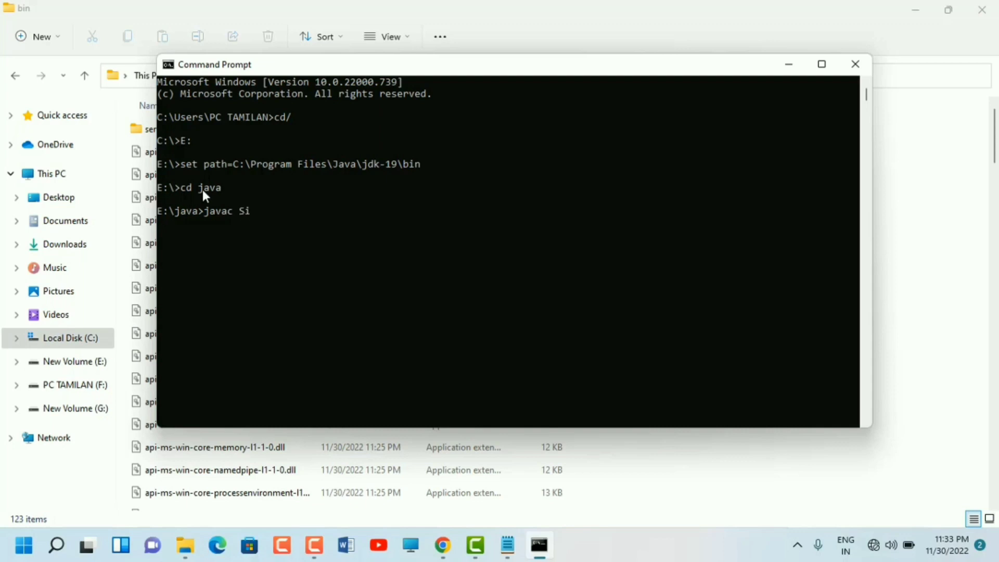
{"action": "type", "text": "mple.java"}
{"action": "key", "text": "Return"}
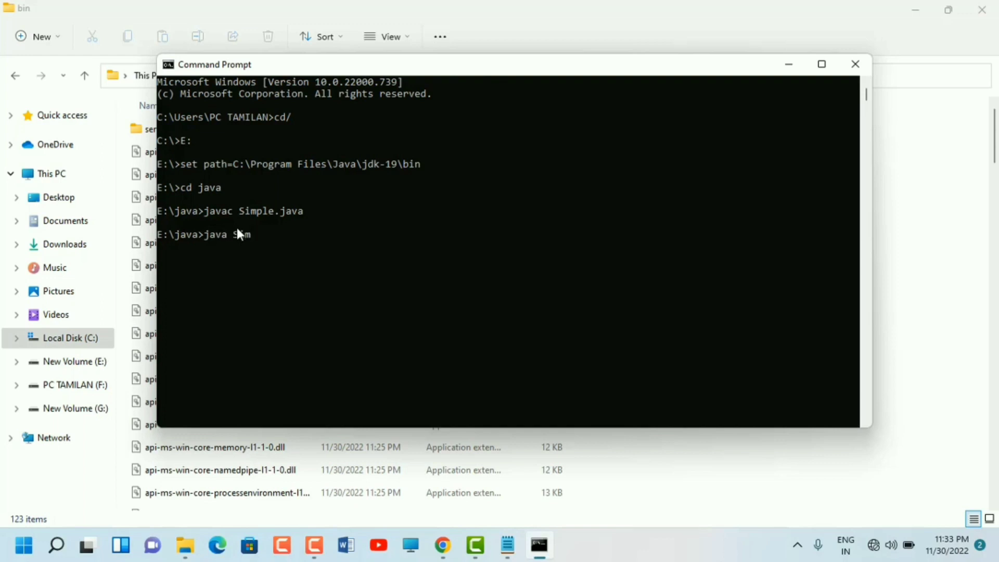
- Run the program with java Simple and compare its output with the println text in Simple.java in Notepad
{"action": "type", "text": "e"}
{"action": "key", "text": "Return"}
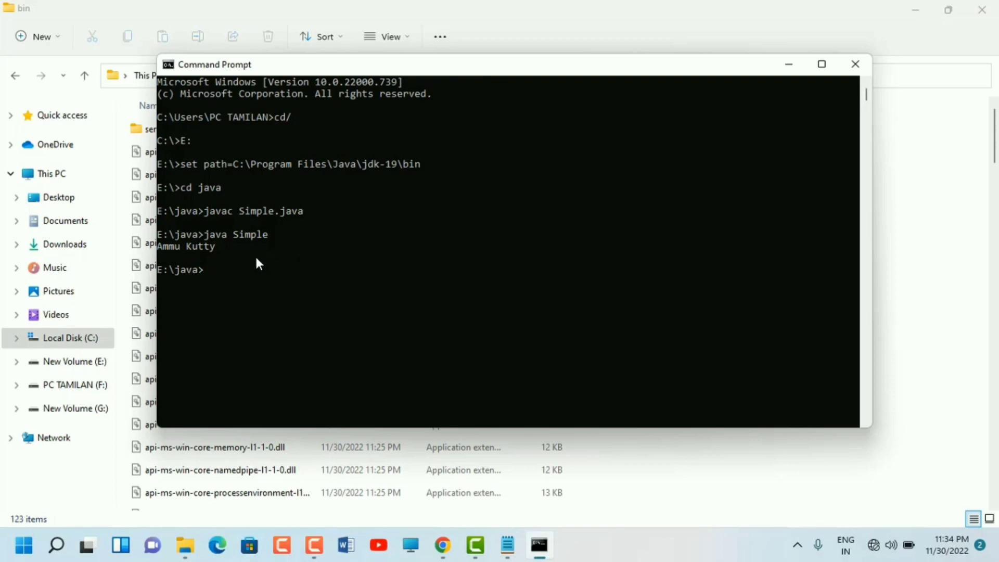
{"action": "left_click_drag", "start_coordinate": [217, 249], "coordinate": [149, 245]}
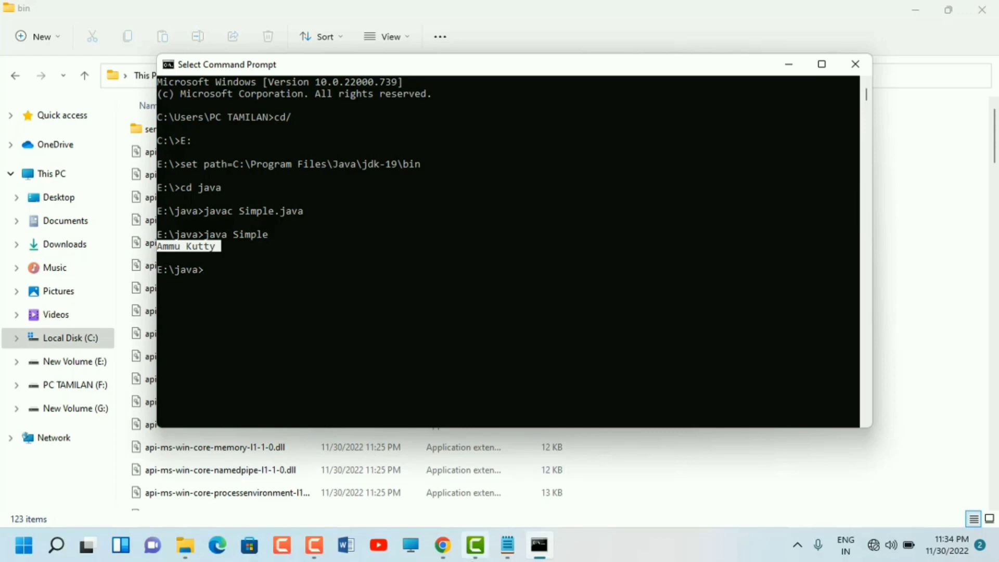
{"action": "left_click", "coordinate": [507, 545]}
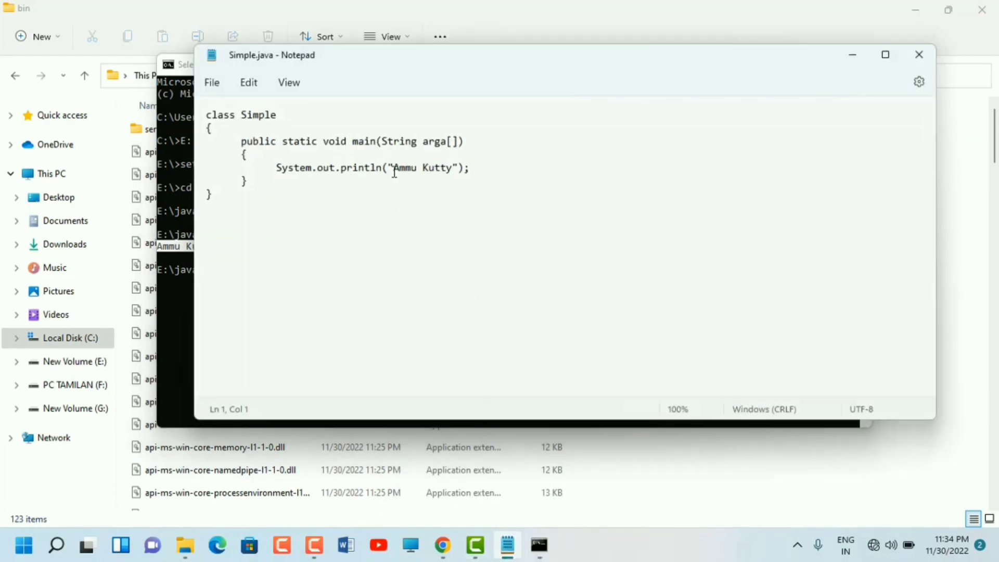
{"action": "left_click_drag", "start_coordinate": [394, 167], "coordinate": [454, 174]}
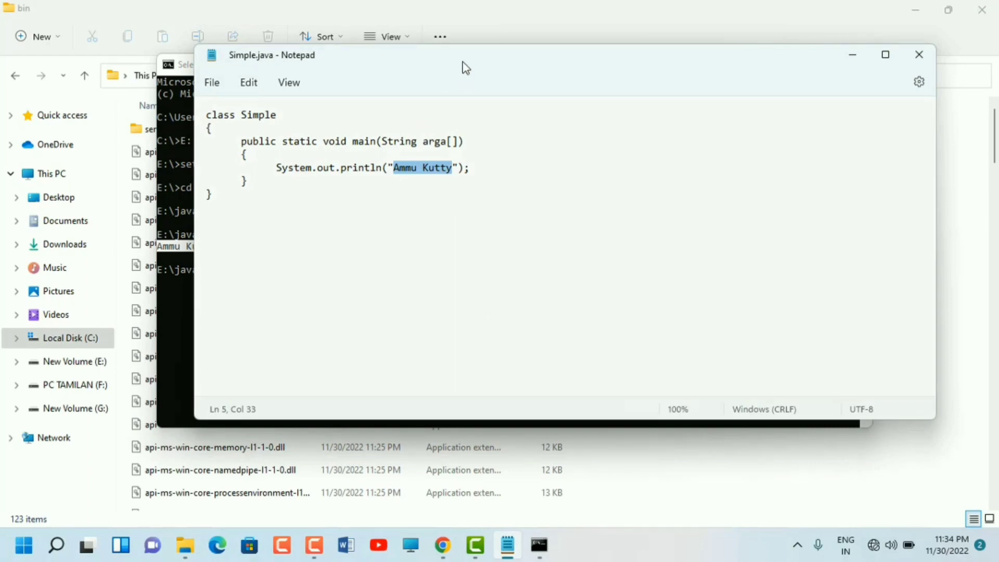
- Minimize the File Explorer, Notepad and Command Prompt windows to show the desktop
{"action": "left_click", "coordinate": [857, 10]}
{"action": "left_click", "coordinate": [916, 9]}
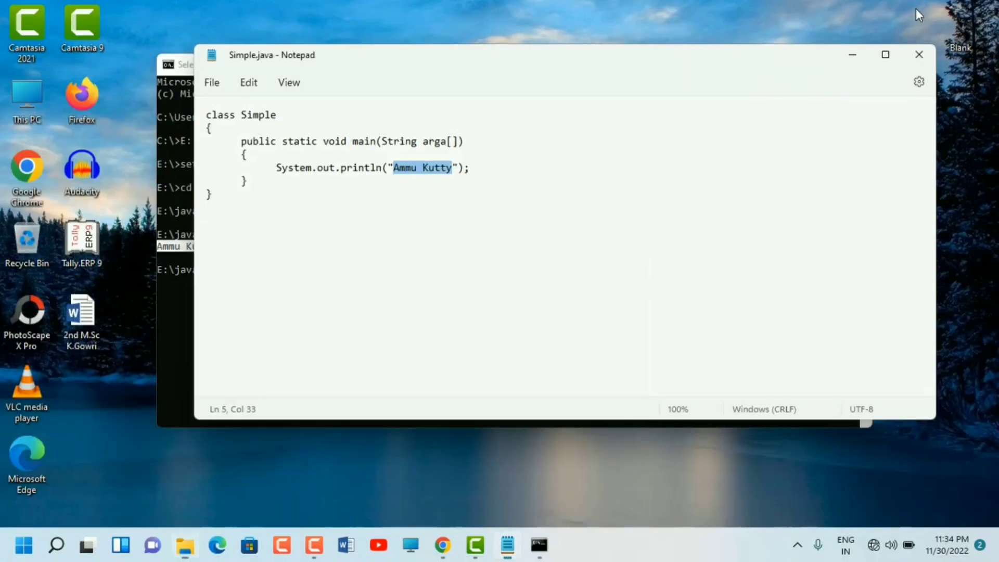
{"action": "left_click", "coordinate": [853, 57]}
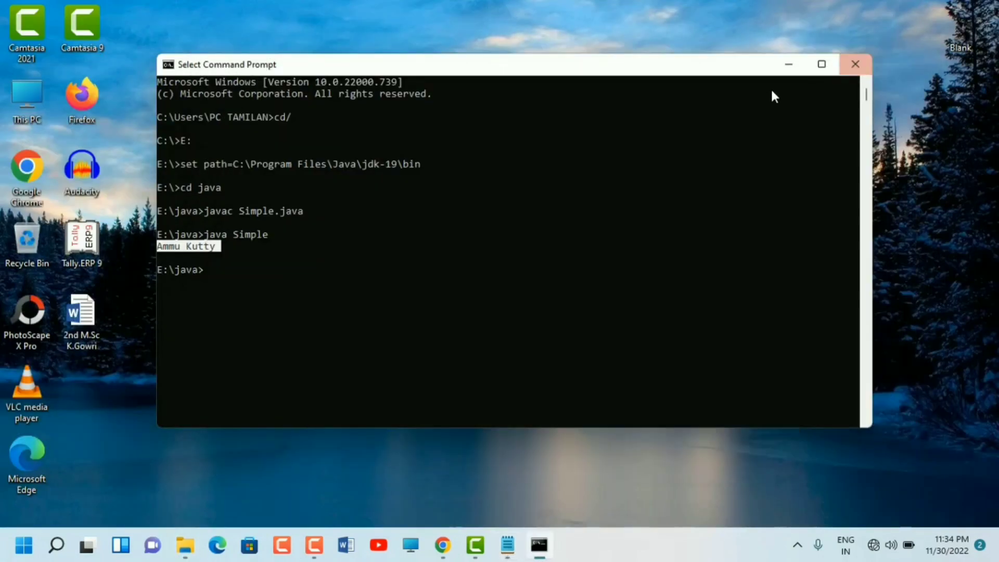
{"action": "left_click", "coordinate": [790, 66]}
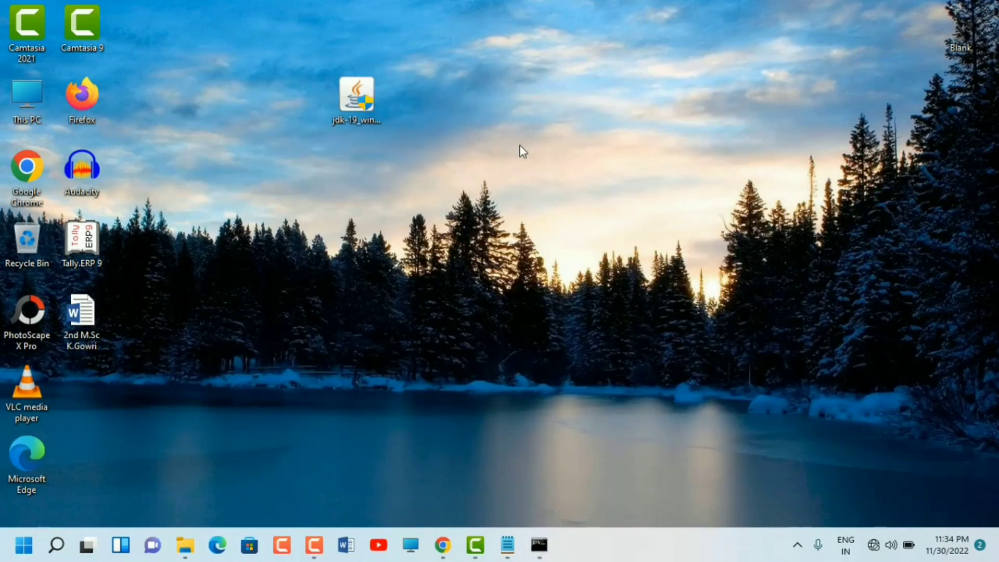